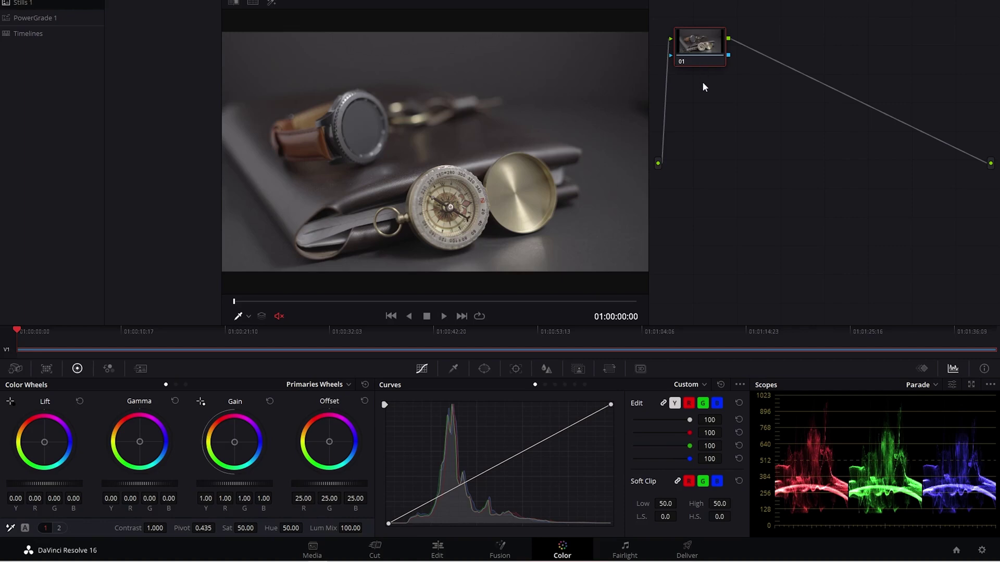
# Move node 01 lower in the Node Editor and add serial node 02 after it.
pyautogui.moveTo(704, 46); pyautogui.dragTo(707, 104)
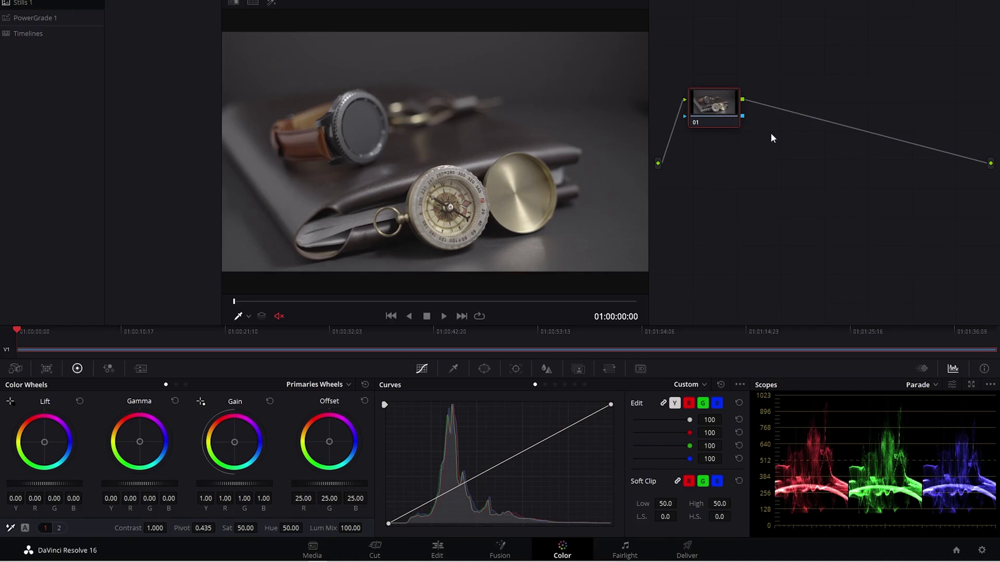
pyautogui.hotkey('alt', 's')
# Apply the Sony S-Log2 to Rec.709 LUT U-SONY-S-LOG2-V1-LTR to node 02.
pyautogui.rightClick(770, 106)
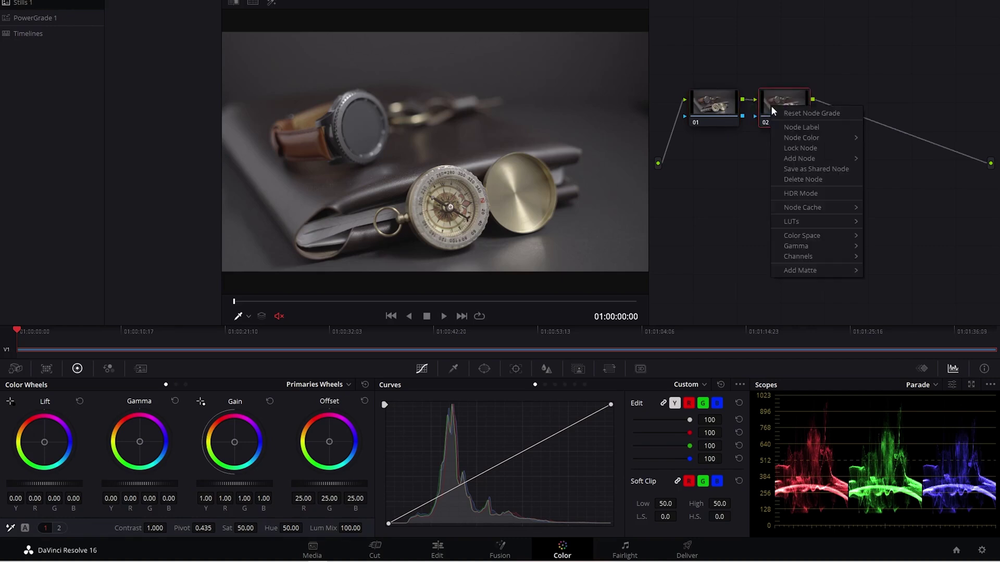
pyautogui.click(796, 89)
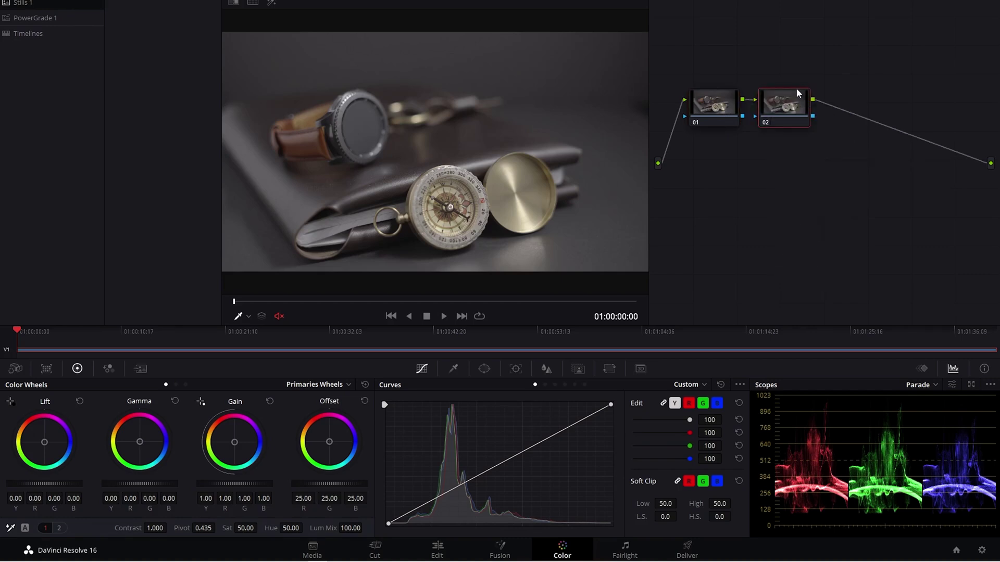
pyautogui.moveTo(775, 112); pyautogui.dragTo(773, 112)
pyautogui.rightClick(773, 108)
pyautogui.moveTo(810, 145)
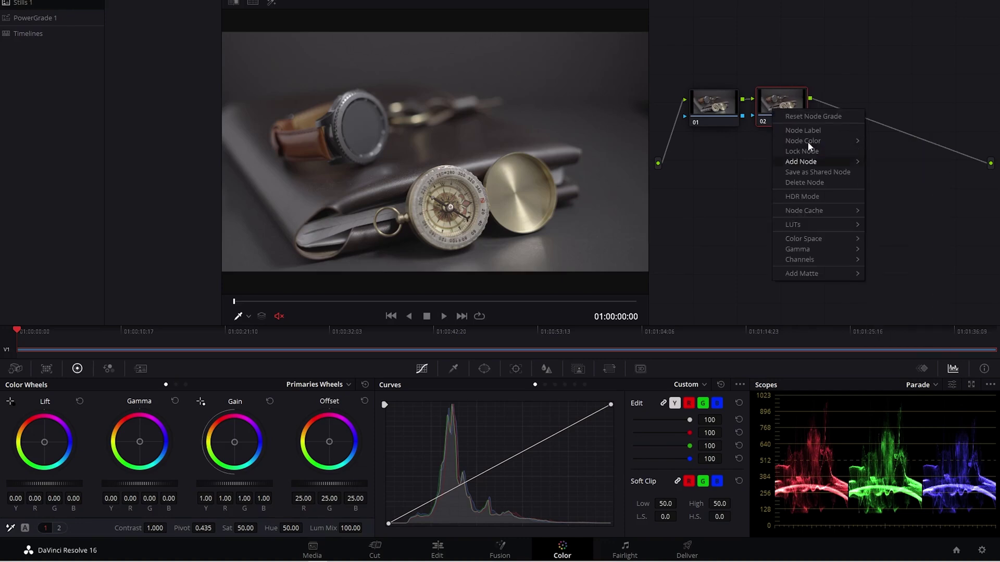
pyautogui.moveTo(801, 225)
pyautogui.moveTo(890, 258)
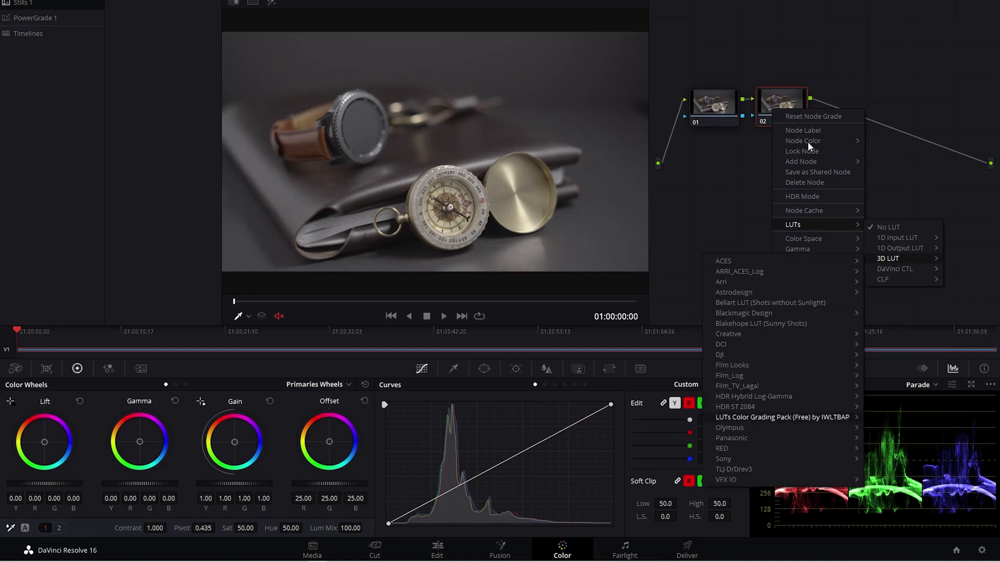
pyautogui.moveTo(781, 417)
pyautogui.moveTo(913, 420)
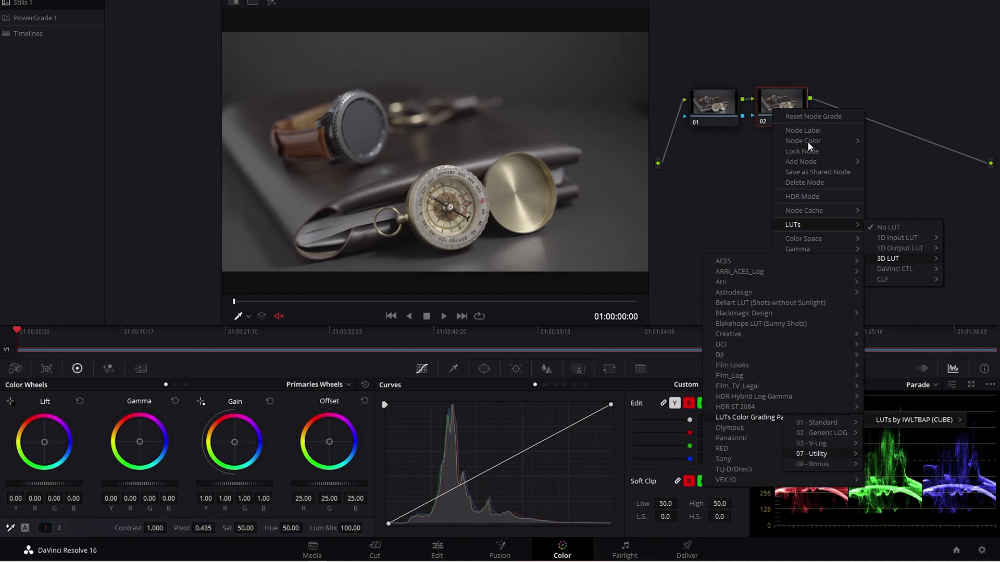
pyautogui.moveTo(822, 454)
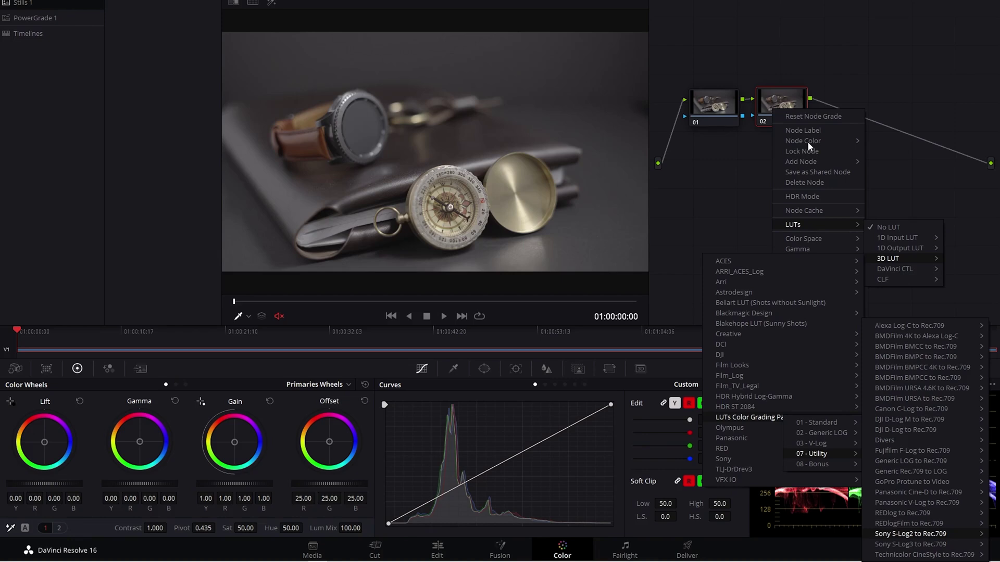
pyautogui.moveTo(910, 533)
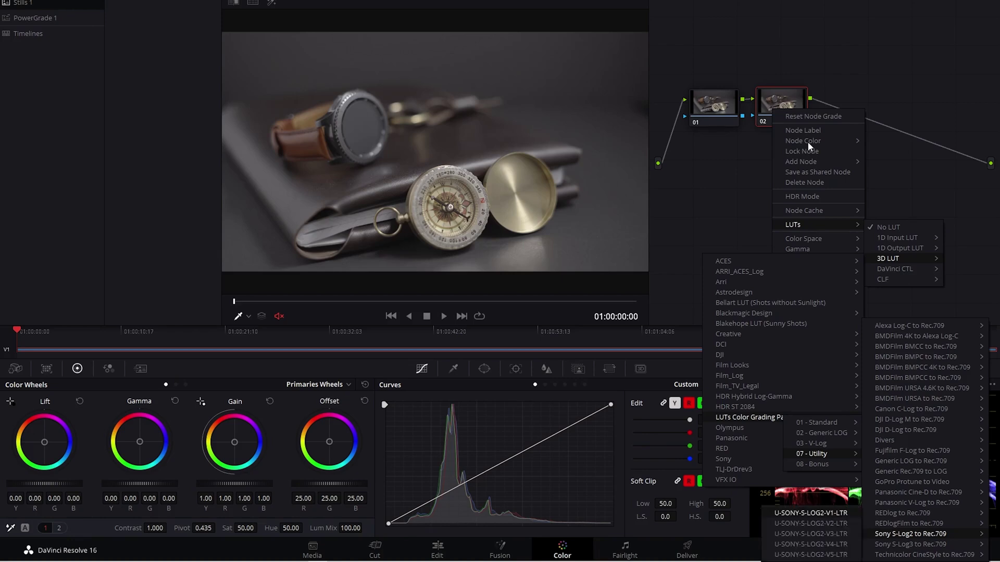
pyautogui.press('Return')
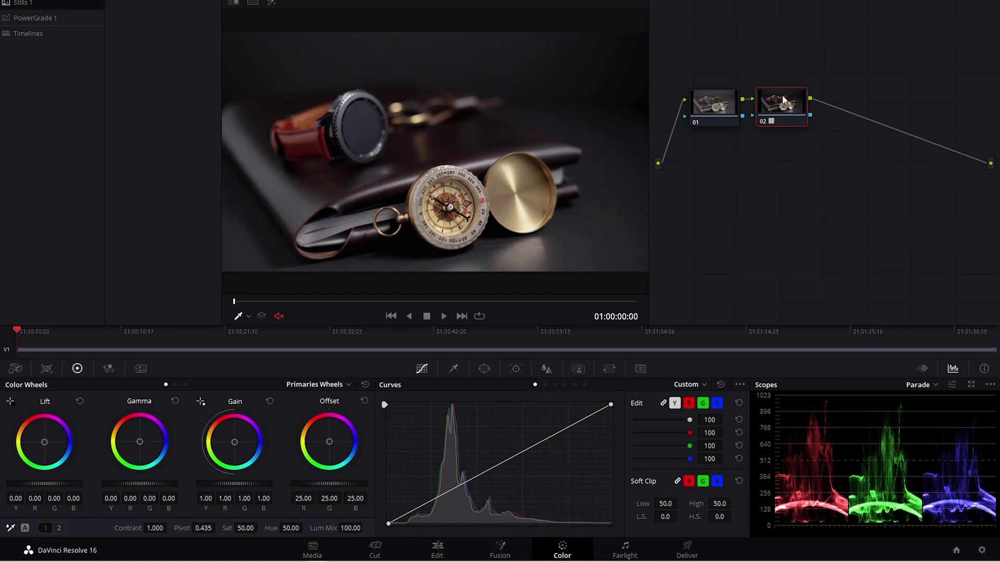
# Add node 03, shift its Offset toward blue (23.25/25.10/27.08) and compare with Ctrl+D.
pyautogui.moveTo(782, 98); pyautogui.dragTo(780, 101)
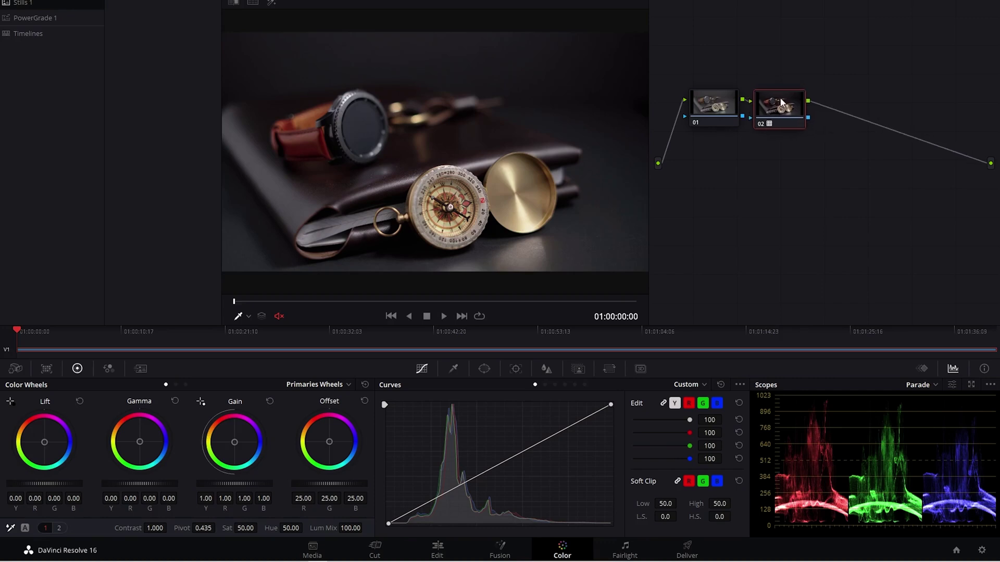
pyautogui.hotkey('alt', 's')
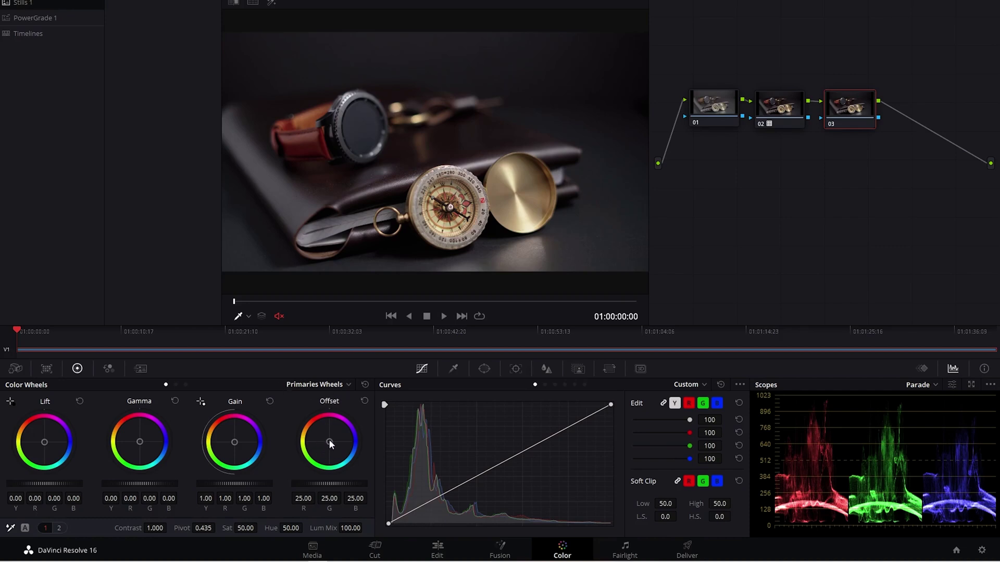
pyautogui.moveTo(329, 443); pyautogui.dragTo(329, 442)
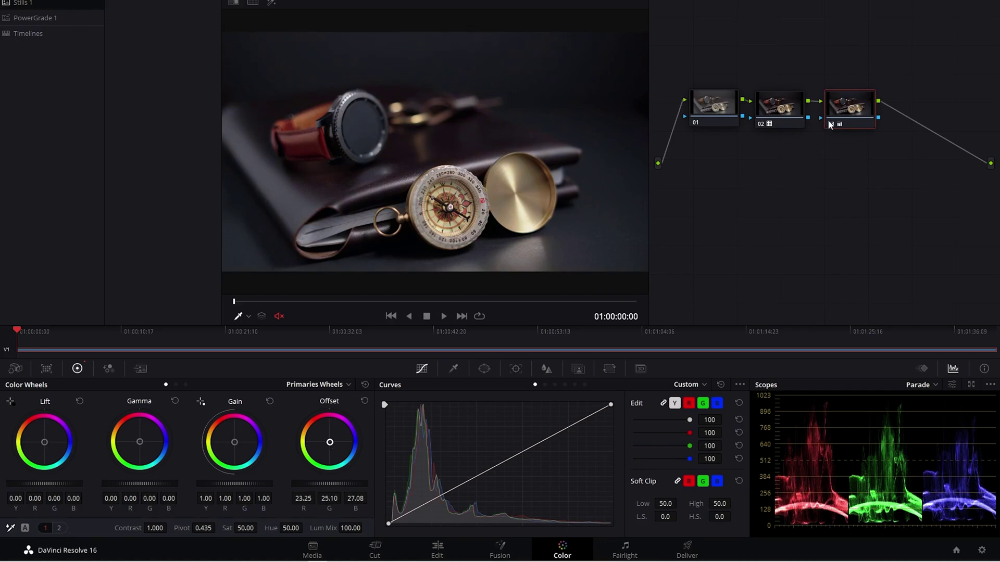
pyautogui.hotkey('ctrl', 'd')
pyautogui.hotkey('ctrl', 'd')
pyautogui.moveTo(235, 444); pyautogui.dragTo(238, 445)
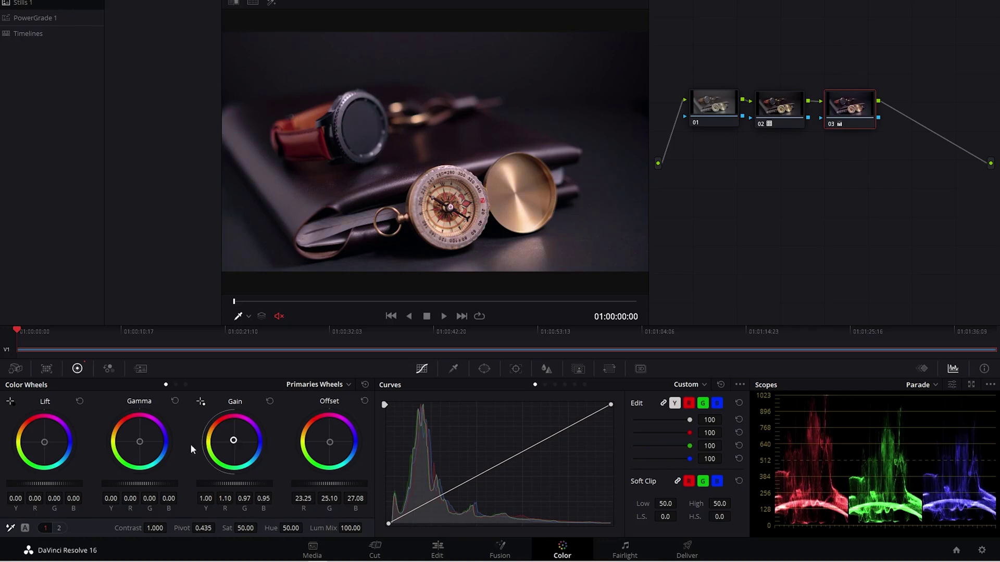
# Set node 03 Gain to 1.05/0.99/0.92 and Lift to -0.02/0.00/0.02, comparing before and after.
pyautogui.click(140, 442)
pyautogui.moveTo(44, 440); pyautogui.dragTo(46, 444)
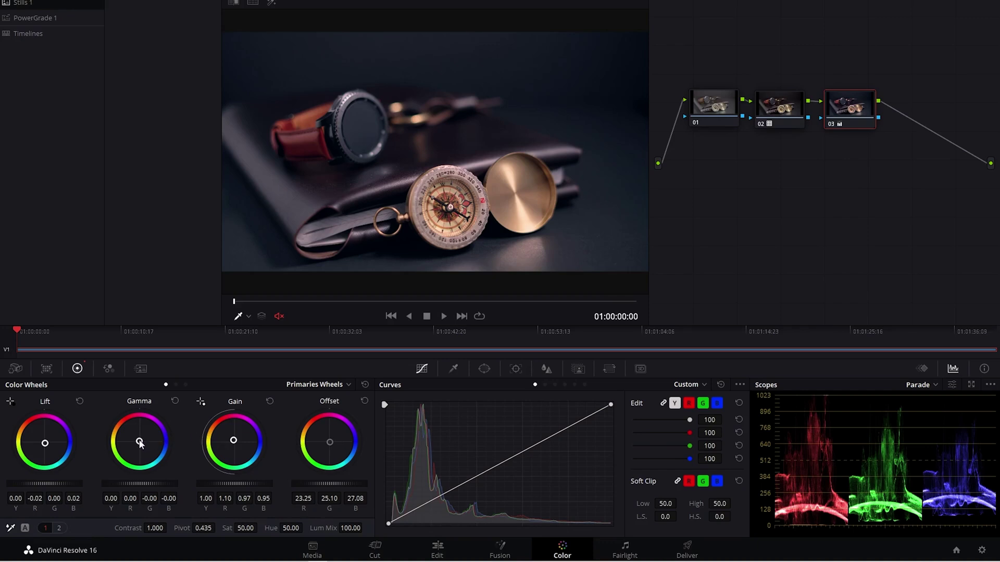
pyautogui.moveTo(141, 443); pyautogui.dragTo(138, 440)
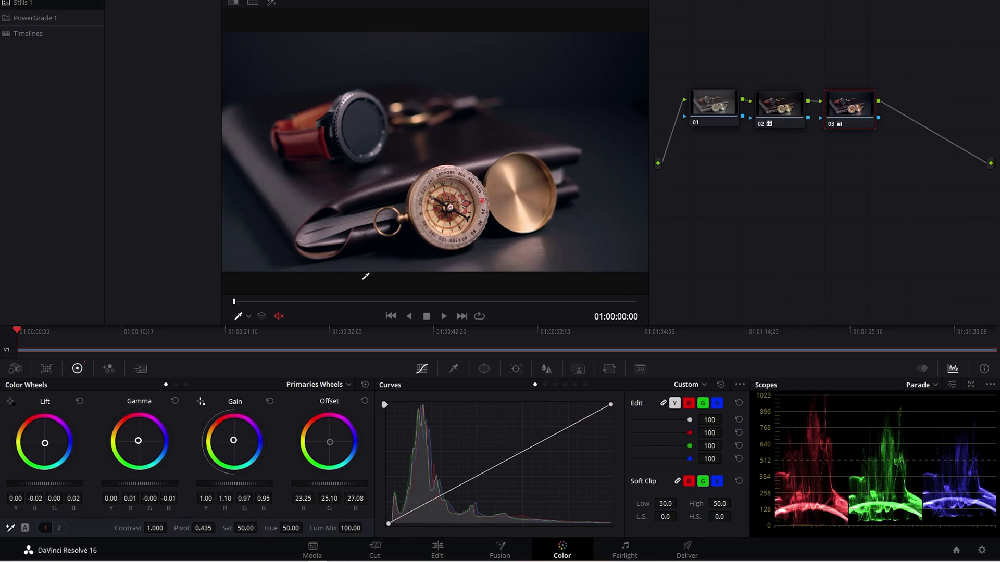
pyautogui.click(833, 121)
pyautogui.hotkey('ctrl', 'd')
pyautogui.hotkey('ctrl', 'd')
pyautogui.moveTo(232, 441); pyautogui.dragTo(232, 443)
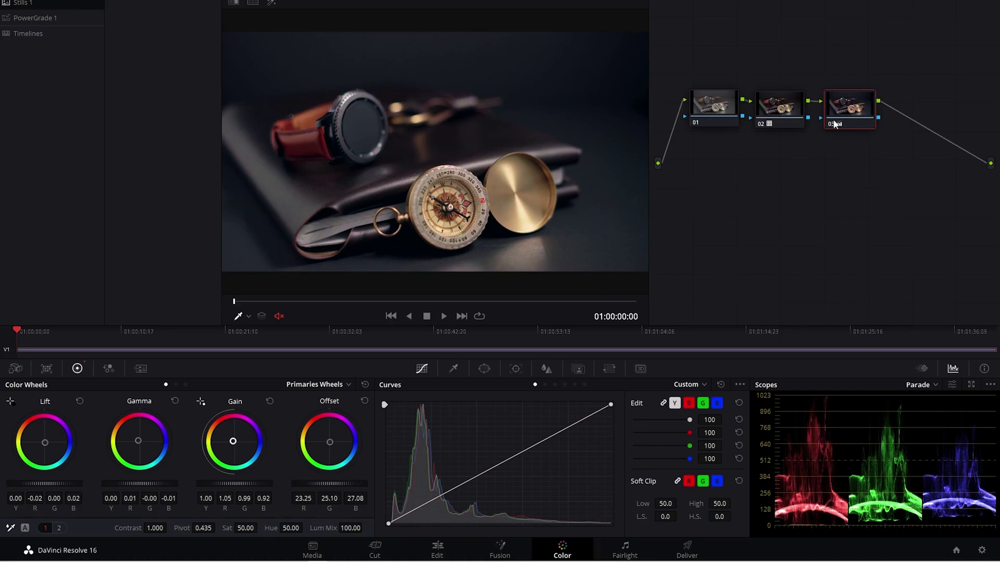
pyautogui.click(832, 124)
pyautogui.click(832, 123)
# Add node 04 with an unlinked luma curve, two points added and the upper one raised.
pyautogui.hotkey('alt', 's')
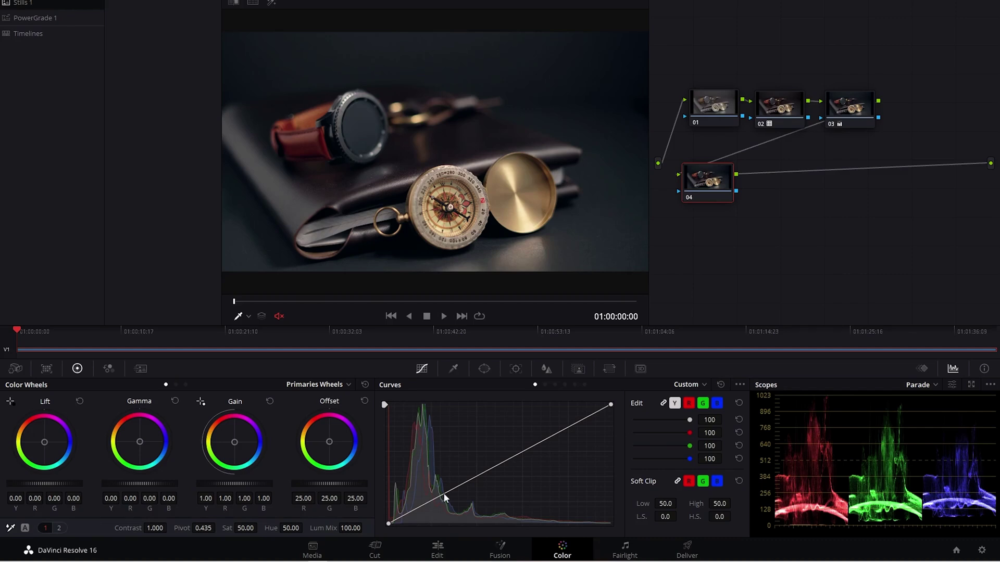
pyautogui.click(663, 402)
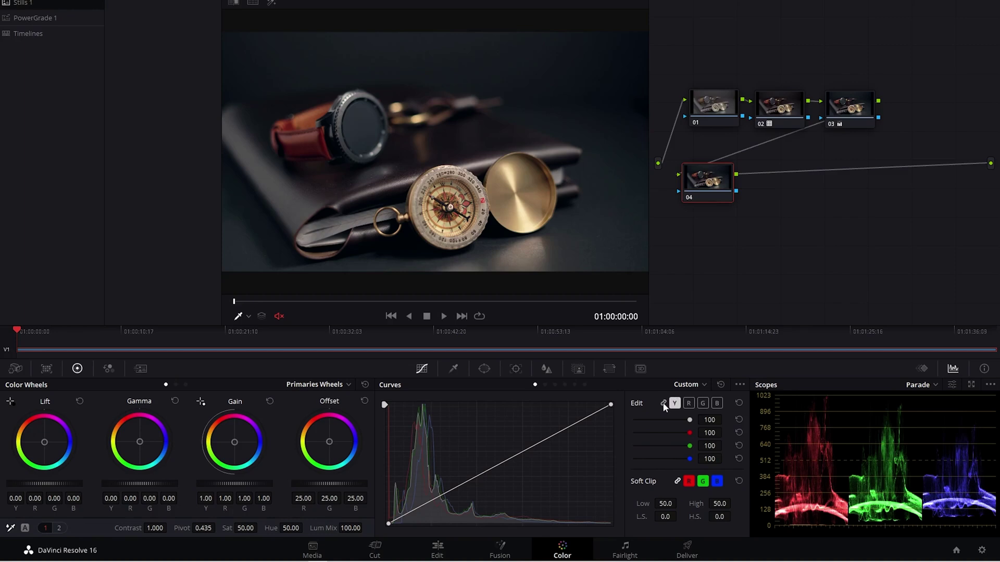
pyautogui.click(436, 500)
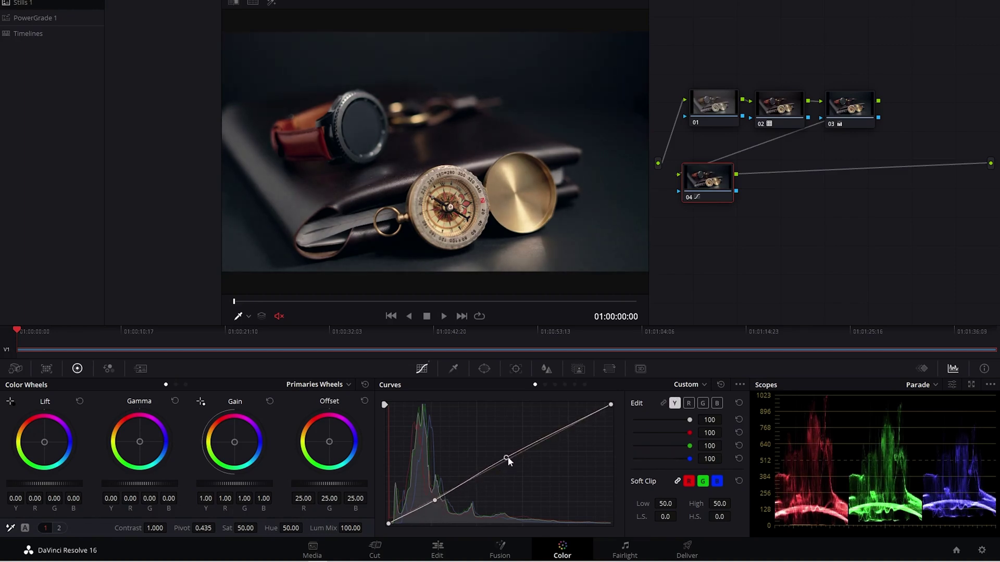
pyautogui.click(520, 450)
pyautogui.moveTo(520, 449); pyautogui.dragTo(523, 441)
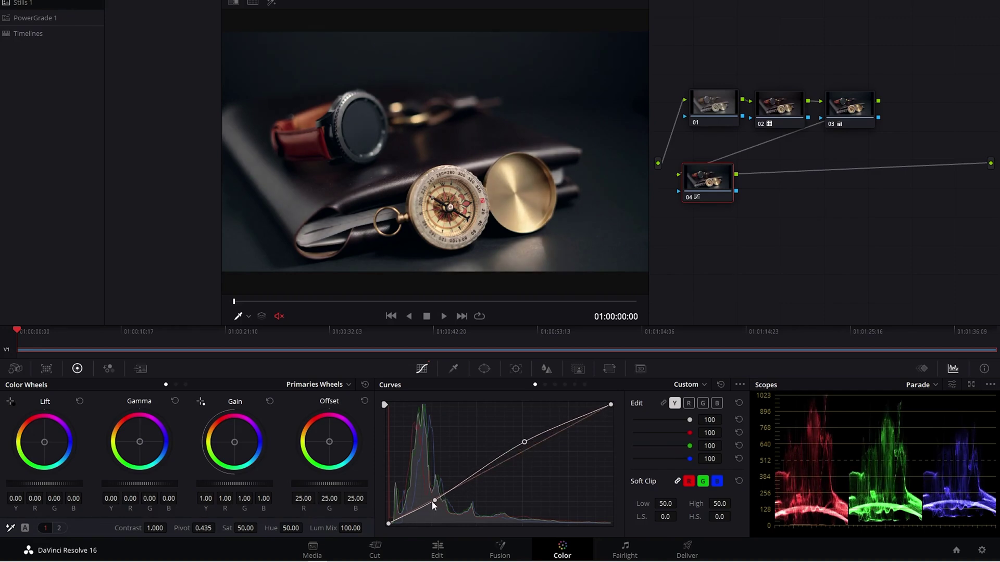
pyautogui.moveTo(436, 502); pyautogui.dragTo(442, 503)
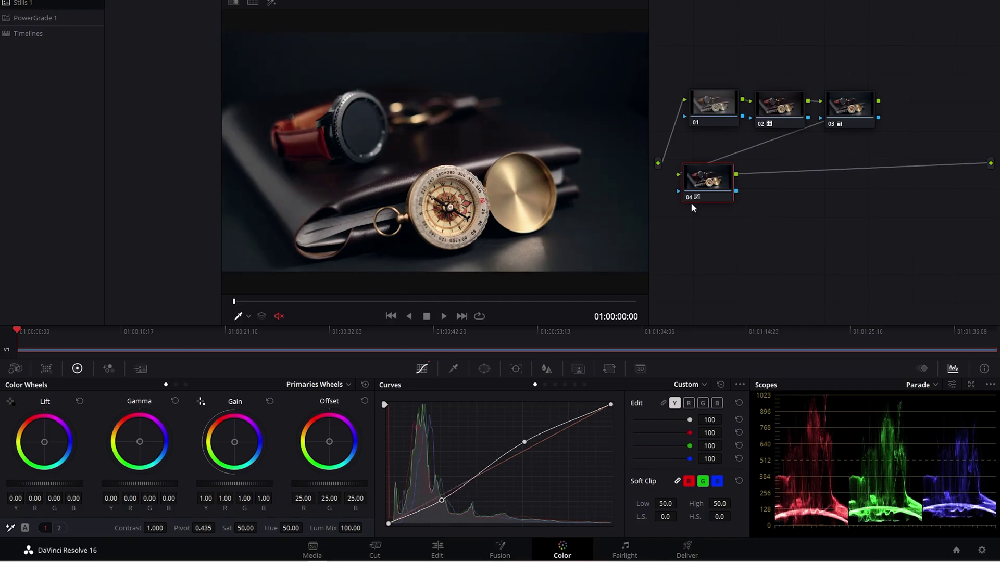
# Nudge node 04 right in the graph and add serial node 05 after it.
pyautogui.click(699, 188)
pyautogui.moveTo(698, 188); pyautogui.dragTo(702, 187)
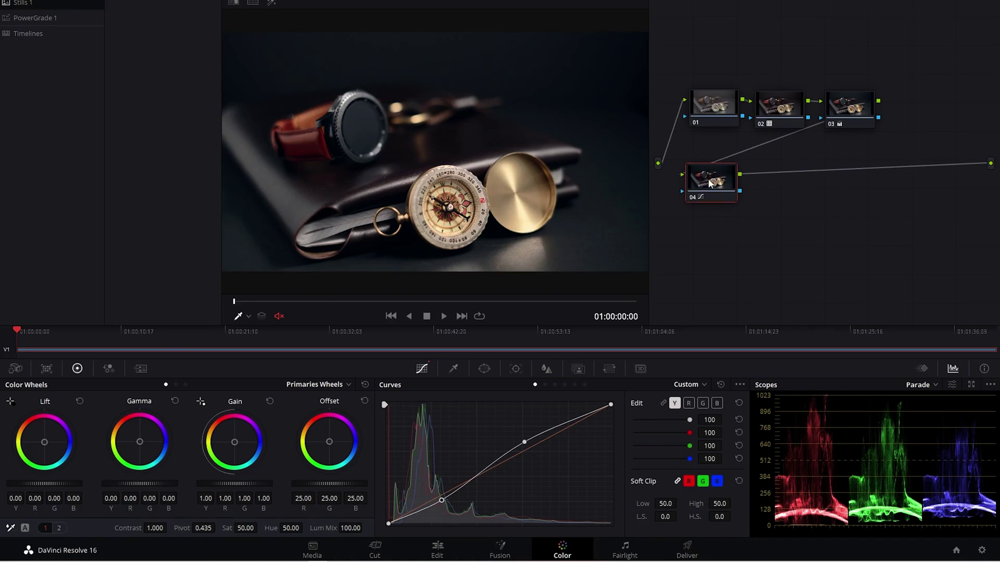
pyautogui.hotkey('alt', 's')
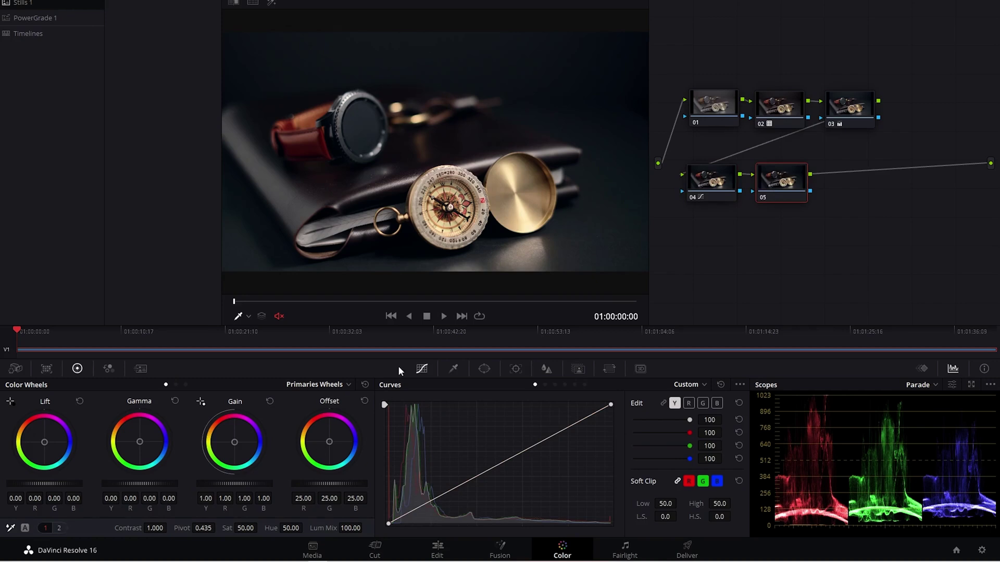
# Lower node 05's linked Blur radius to 0.47 on all channels for light sharpening.
pyautogui.click(546, 369)
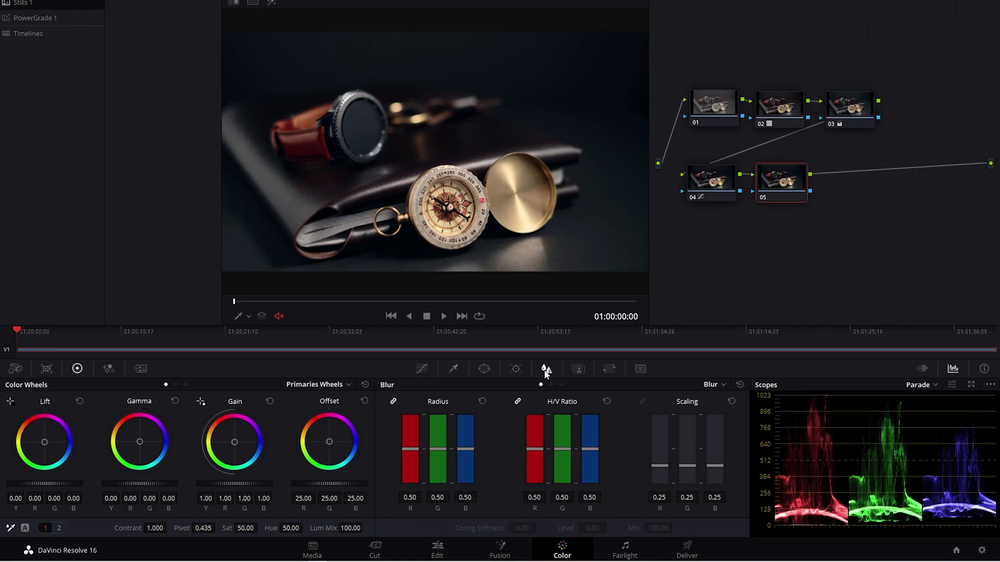
pyautogui.moveTo(411, 448)
pyautogui.mouseDown()
pyautogui.moveTo(411, 440)
pyautogui.moveTo(404, 491)
pyautogui.moveTo(403, 423)
pyautogui.moveTo(404, 448)
pyautogui.mouseUp()
pyautogui.moveTo(403, 449); pyautogui.dragTo(401, 450)
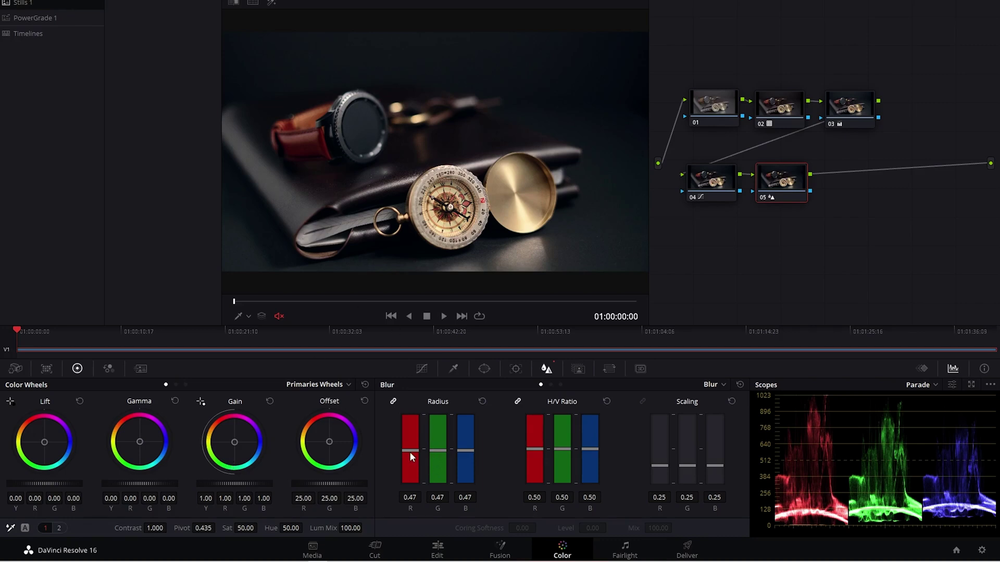
pyautogui.moveTo(410, 453); pyautogui.dragTo(395, 468)
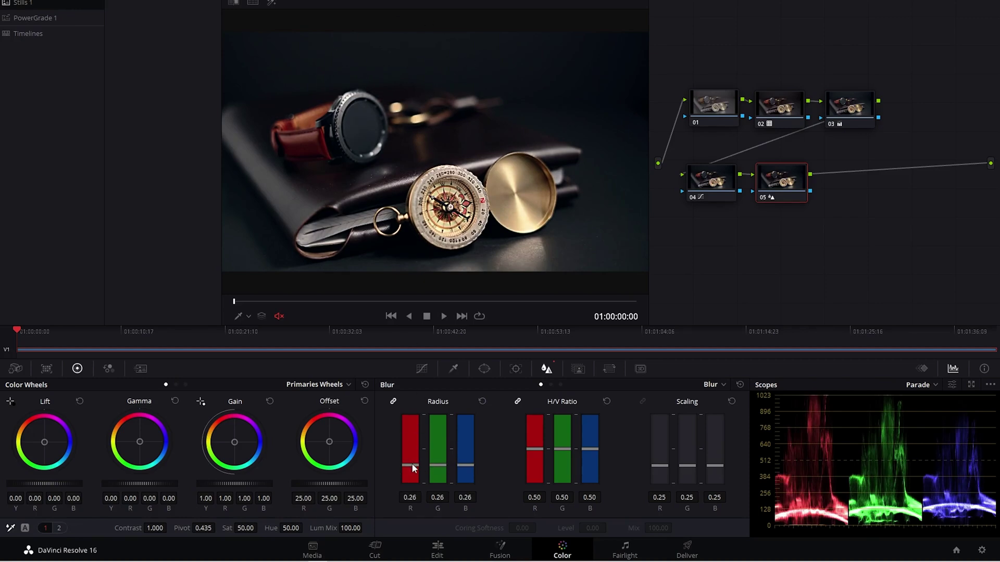
pyautogui.moveTo(412, 463); pyautogui.dragTo(408, 457)
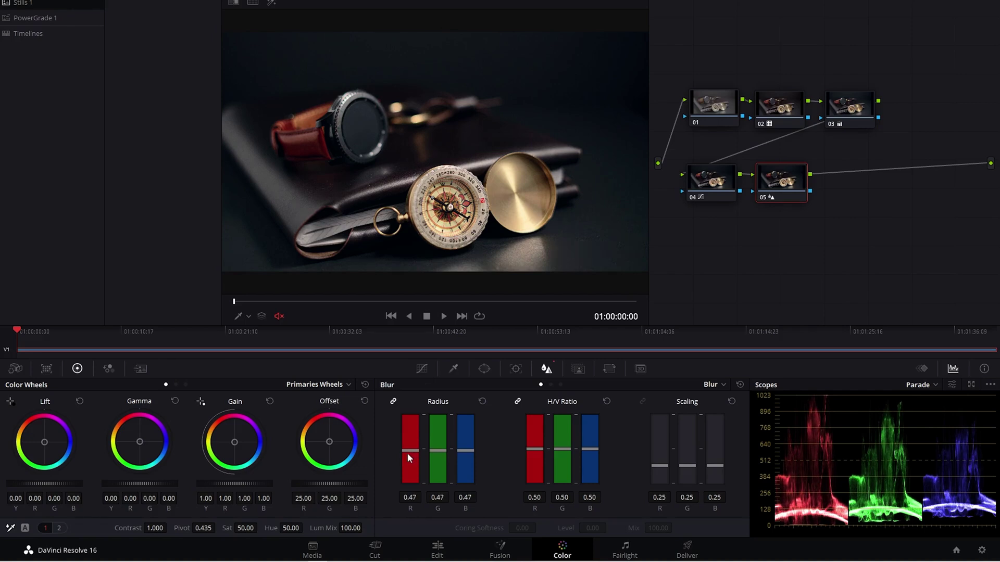
# Set node 05's midtone detail (MD) to -48 and add serial node 06 after it.
pyautogui.click(59, 527)
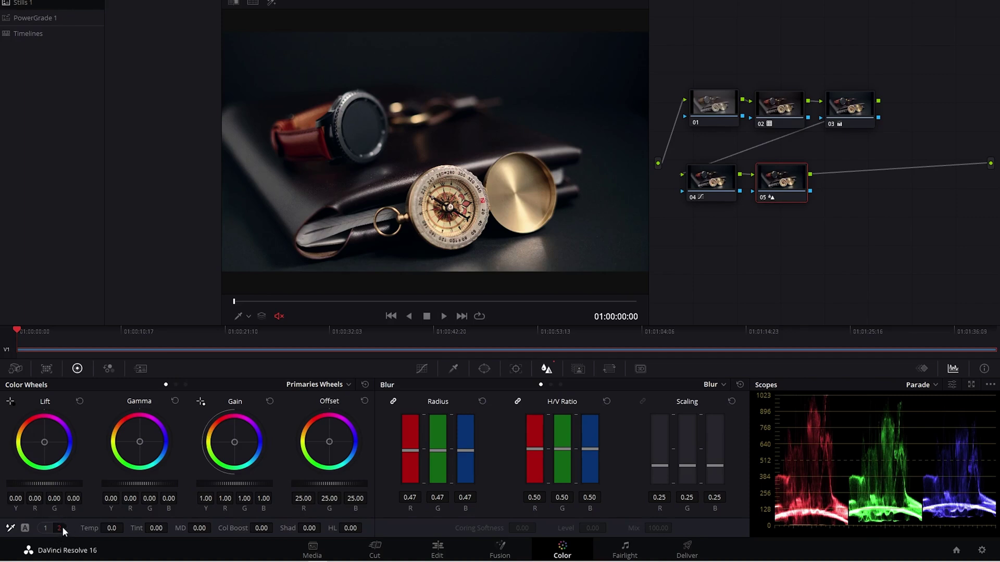
pyautogui.moveTo(186, 528); pyautogui.dragTo(134, 528)
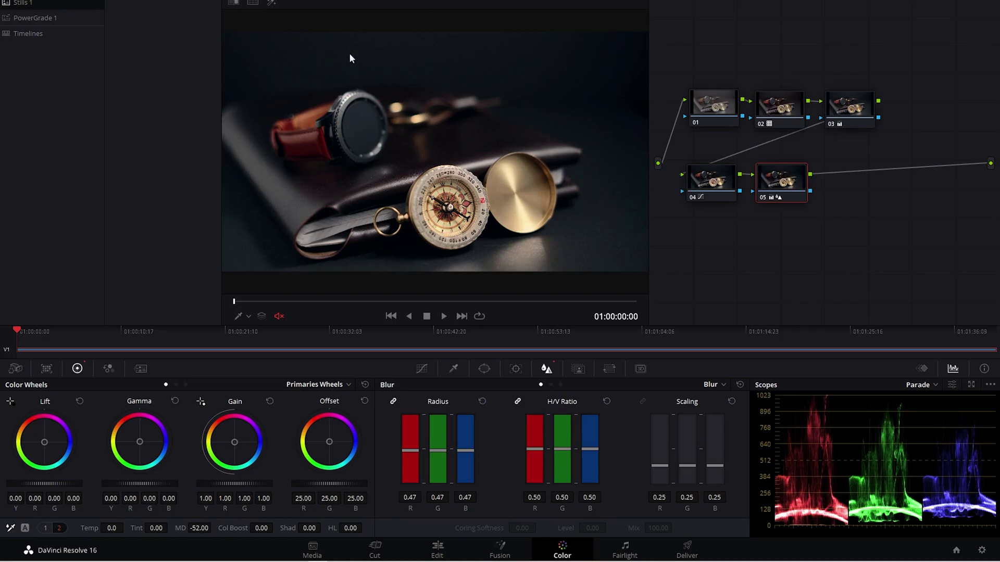
pyautogui.doubleClick(199, 527)
pyautogui.write('100')
pyautogui.press('Return')
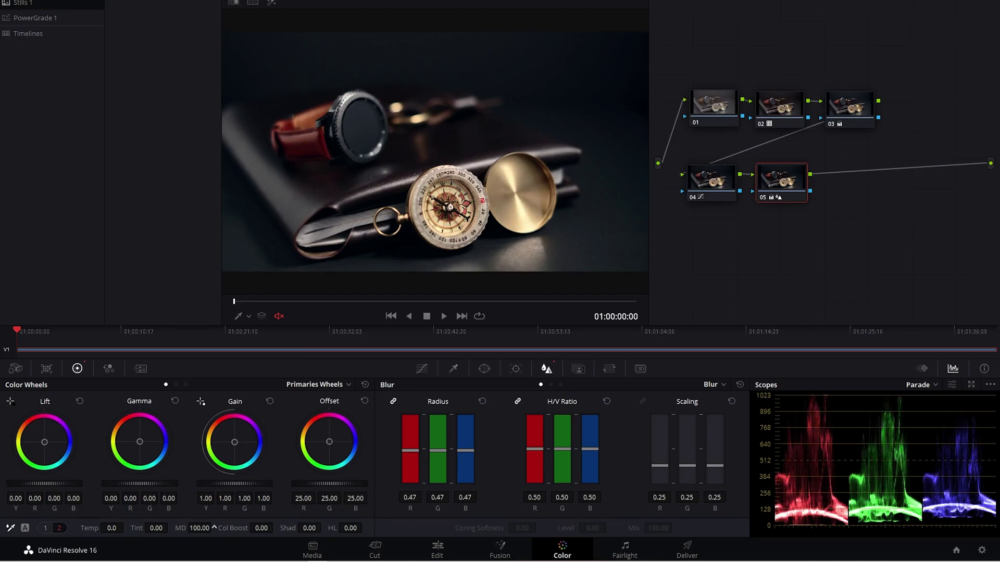
pyautogui.write('-100')
pyautogui.press('Return')
pyautogui.moveTo(213, 528); pyautogui.dragTo(215, 528)
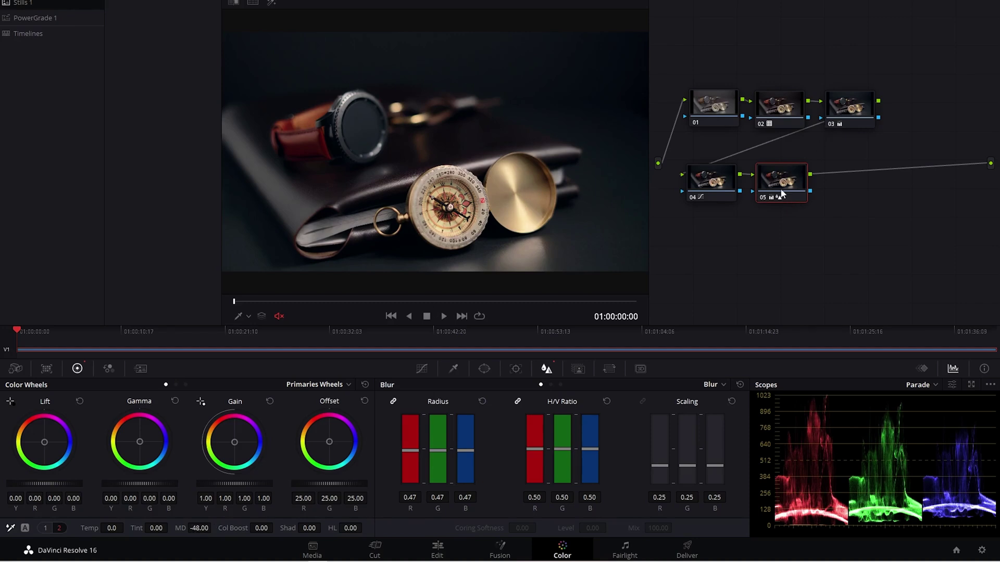
pyautogui.hotkey('alt', 's')
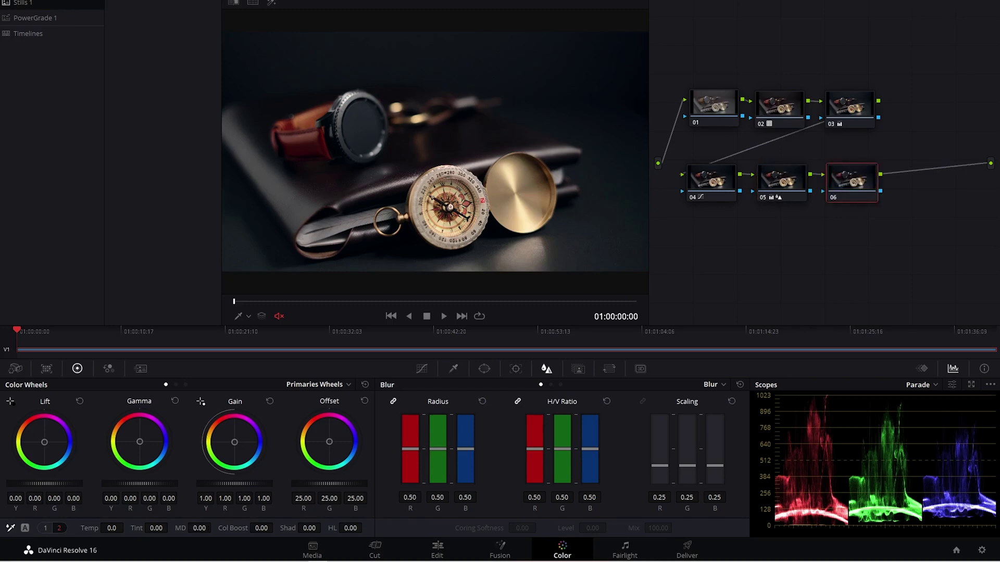
pyautogui.click(968, 2)
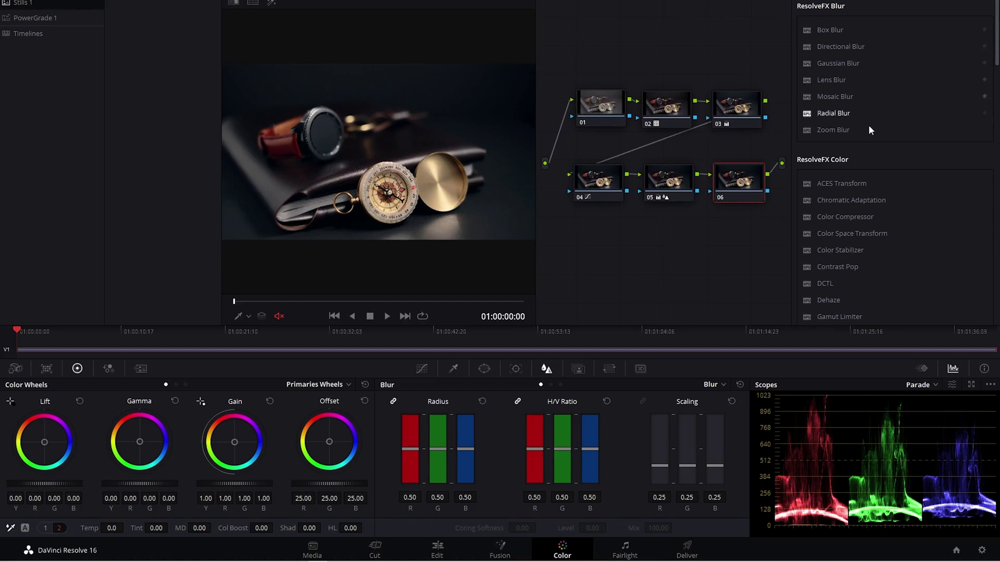
# Apply the Glow effect to node 06 and compare it on and off.
pyautogui.scroll(-3, 868, 130)
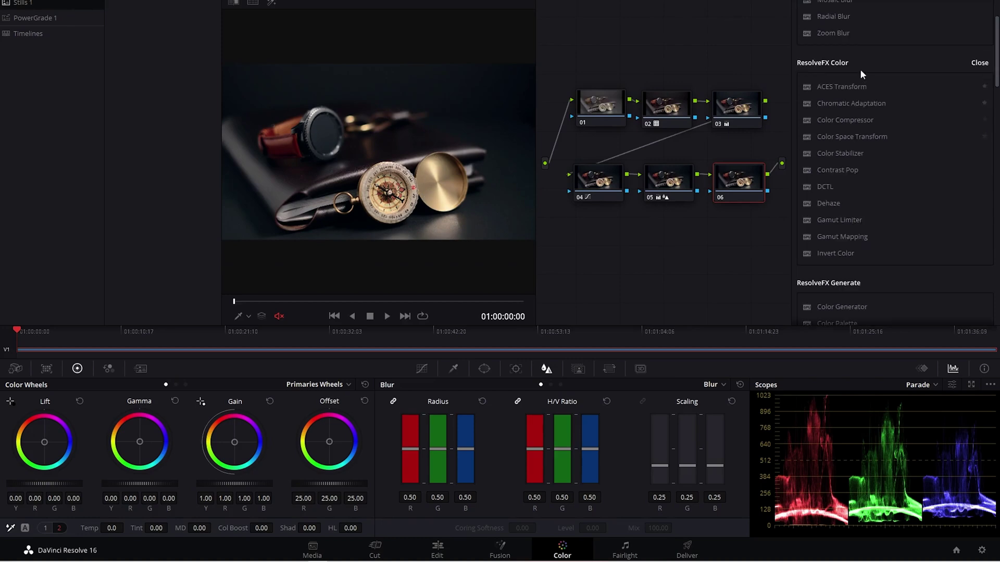
pyautogui.scroll(-10, 840, 98)
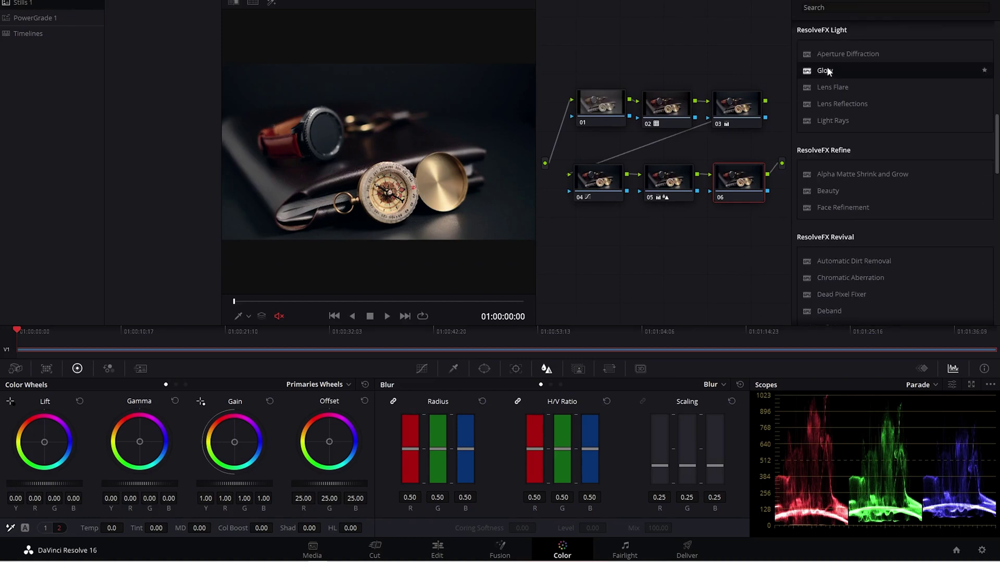
pyautogui.moveTo(826, 72); pyautogui.dragTo(742, 182)
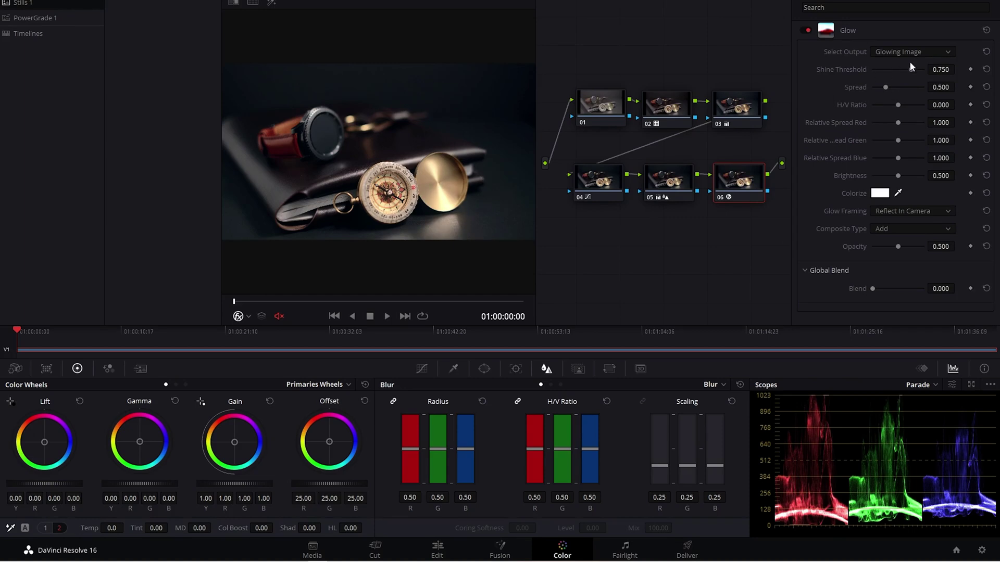
pyautogui.click(807, 29)
pyautogui.click(807, 30)
pyautogui.click(807, 30)
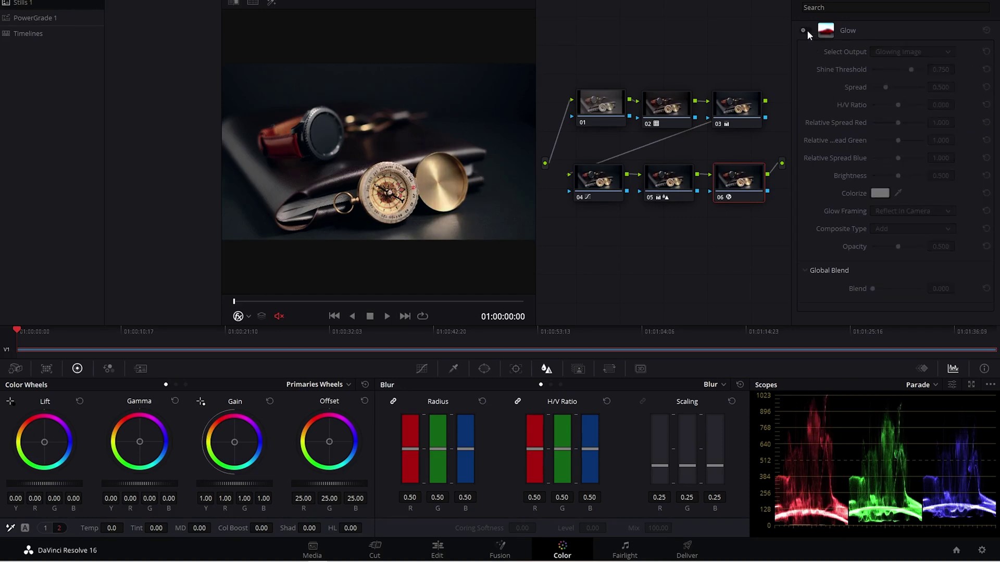
pyautogui.click(806, 30)
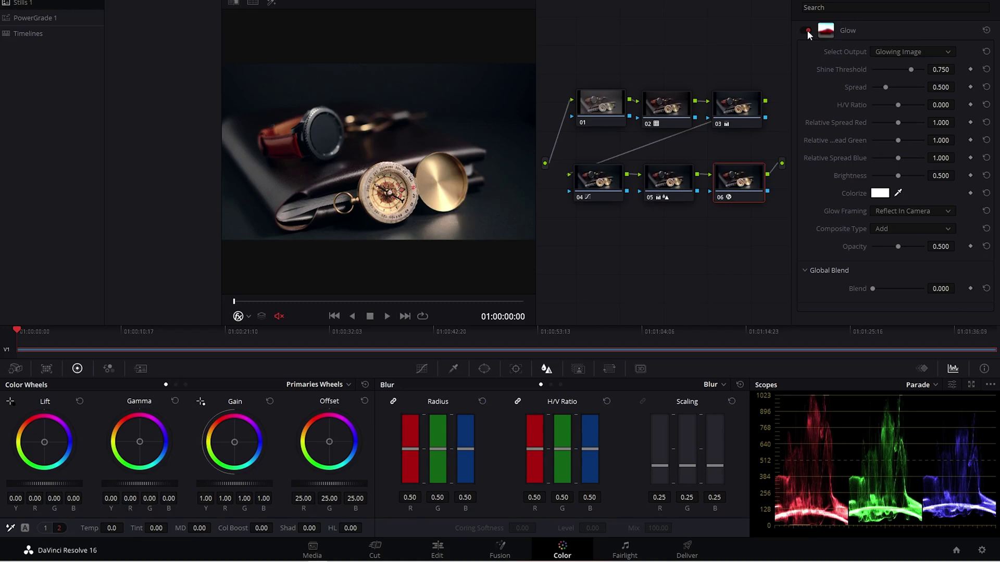
pyautogui.click(807, 30)
pyautogui.click(807, 29)
# Tint the Glow beige from the compass lid; set opacity 0.775, brightness 0.664, blend 0.725.
pyautogui.moveTo(911, 72); pyautogui.dragTo(882, 101)
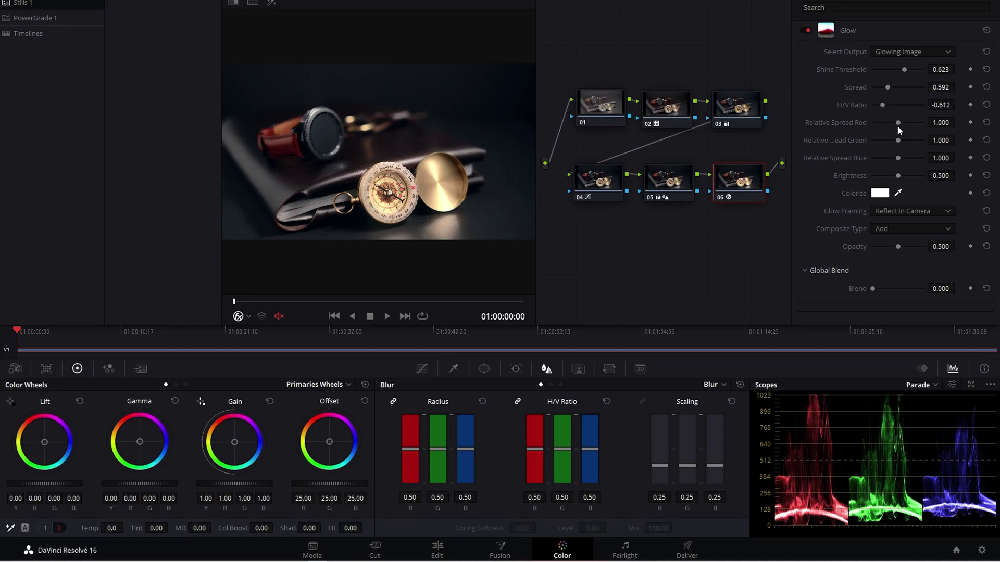
pyautogui.click(897, 193)
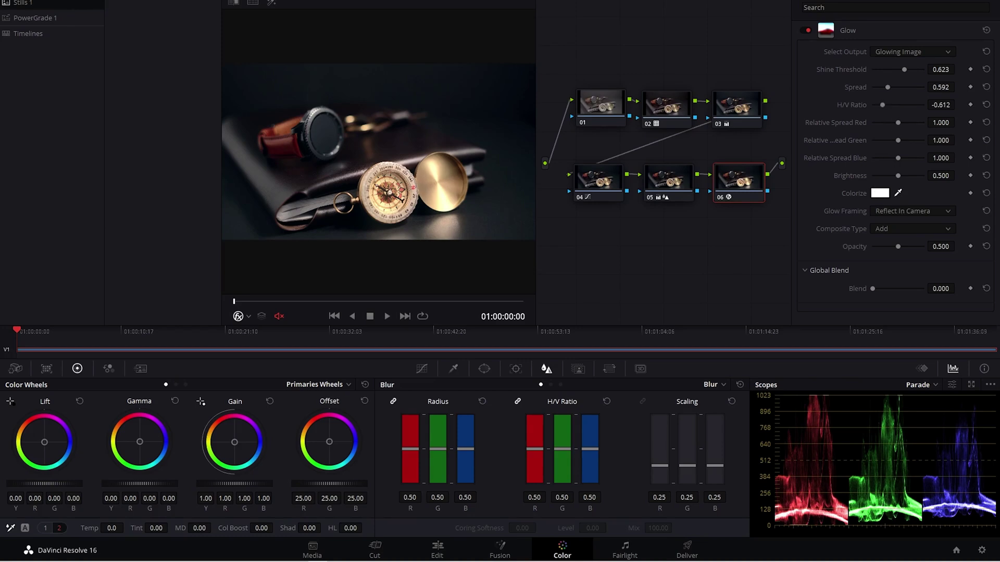
pyautogui.click(436, 182)
pyautogui.click(907, 229)
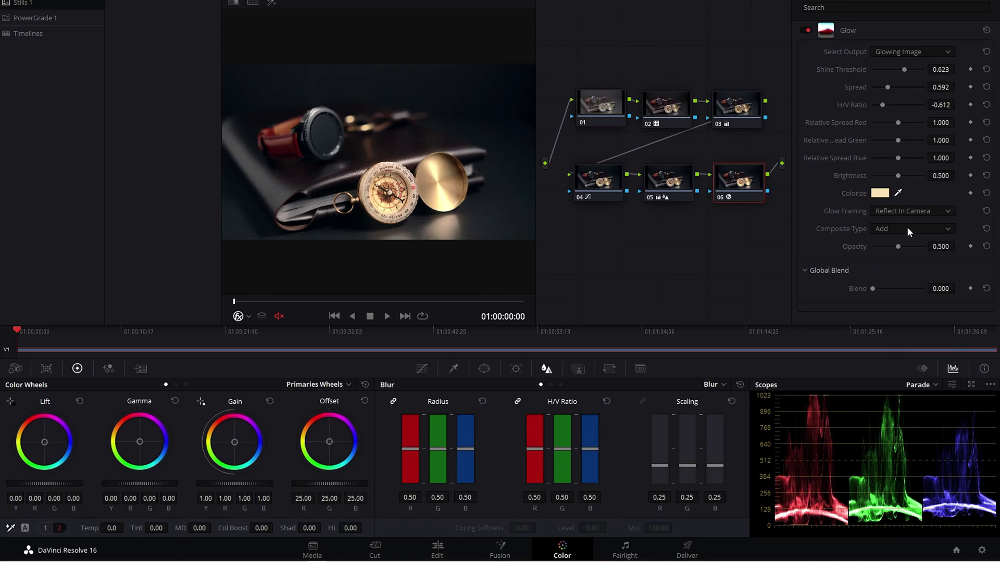
pyautogui.doubleClick(857, 246)
pyautogui.moveTo(872, 288); pyautogui.dragTo(909, 286)
pyautogui.moveTo(898, 241); pyautogui.dragTo(912, 246)
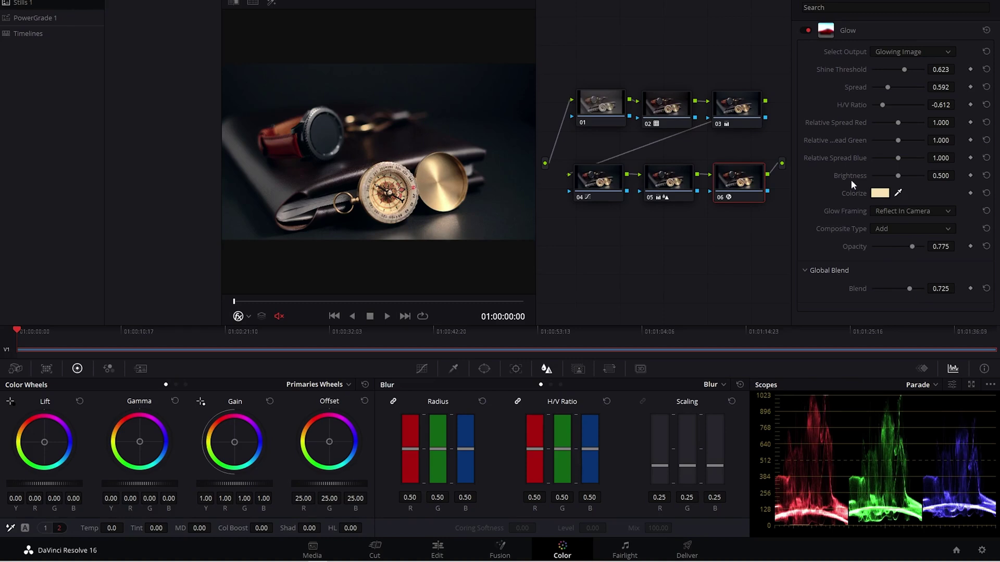
pyautogui.moveTo(895, 174); pyautogui.dragTo(905, 174)
# Keep Glowing Image output and Add blending, compare node 06, then add node 07.
pyautogui.click(918, 52)
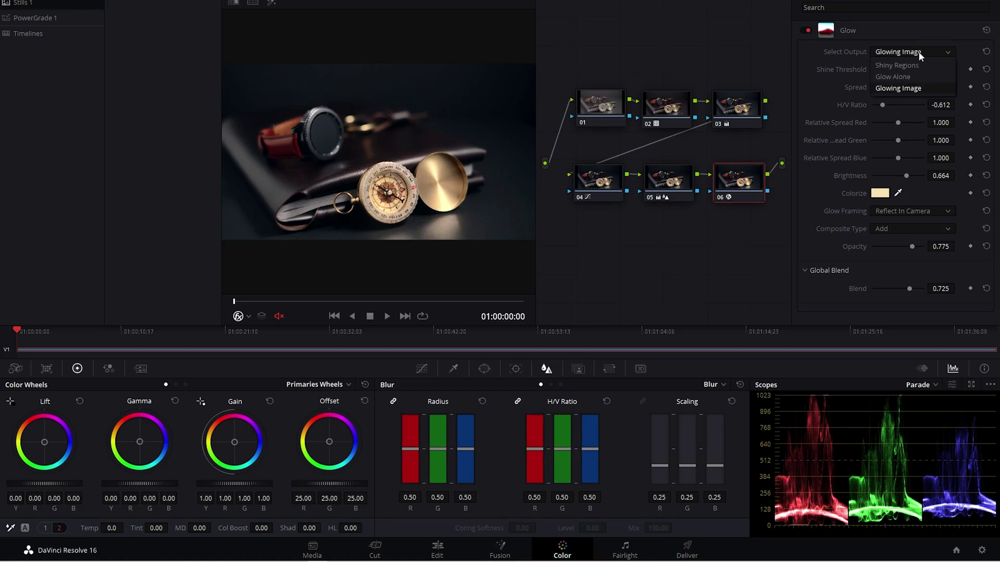
pyautogui.click(918, 51)
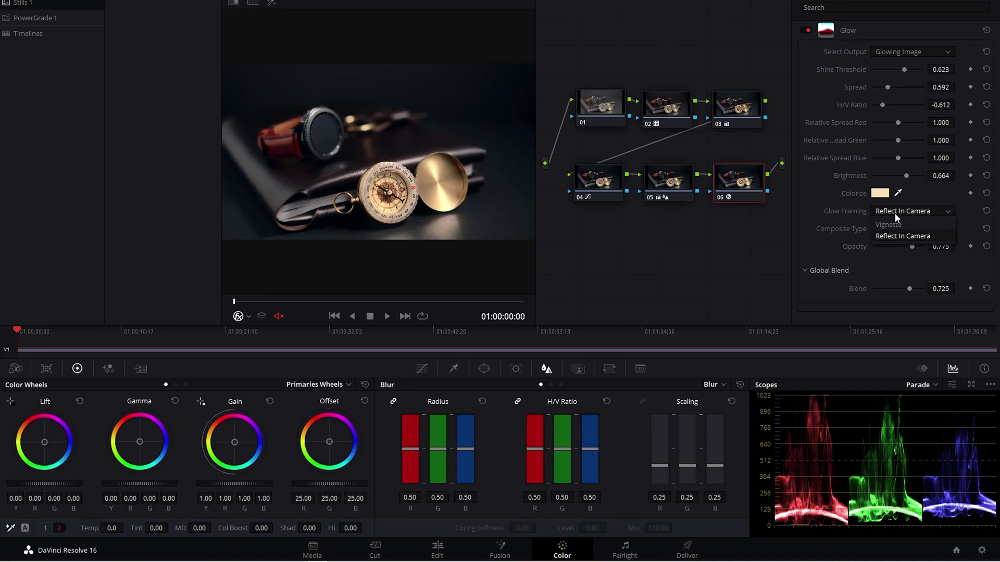
pyautogui.click(911, 229)
pyautogui.click(906, 232)
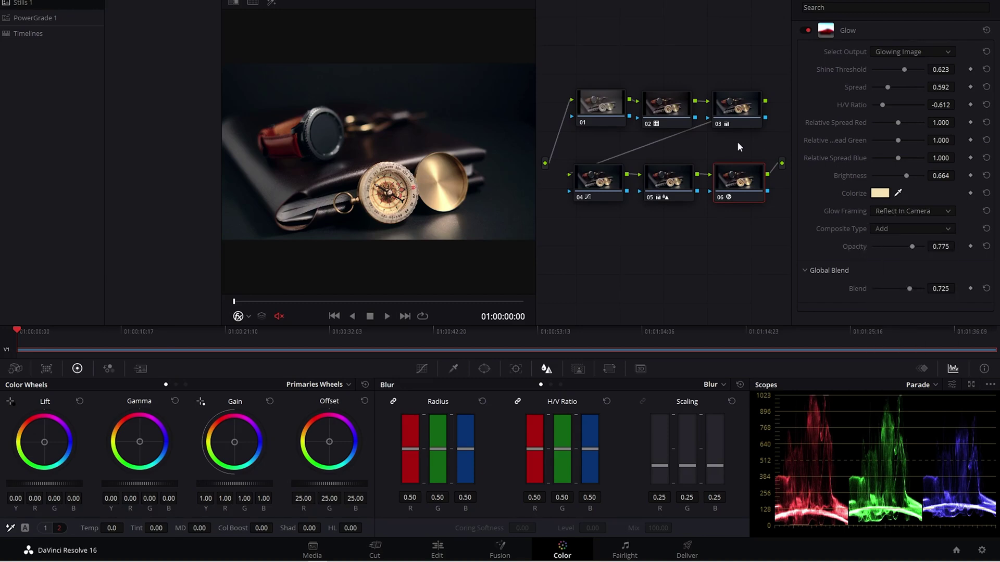
pyautogui.click(720, 197)
pyautogui.click(720, 198)
pyautogui.click(720, 197)
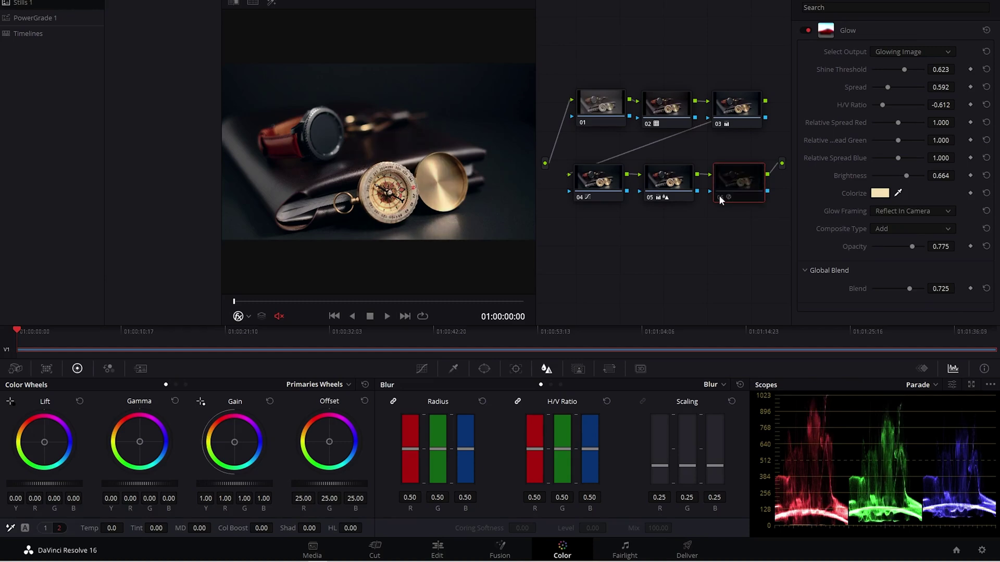
pyautogui.click(720, 197)
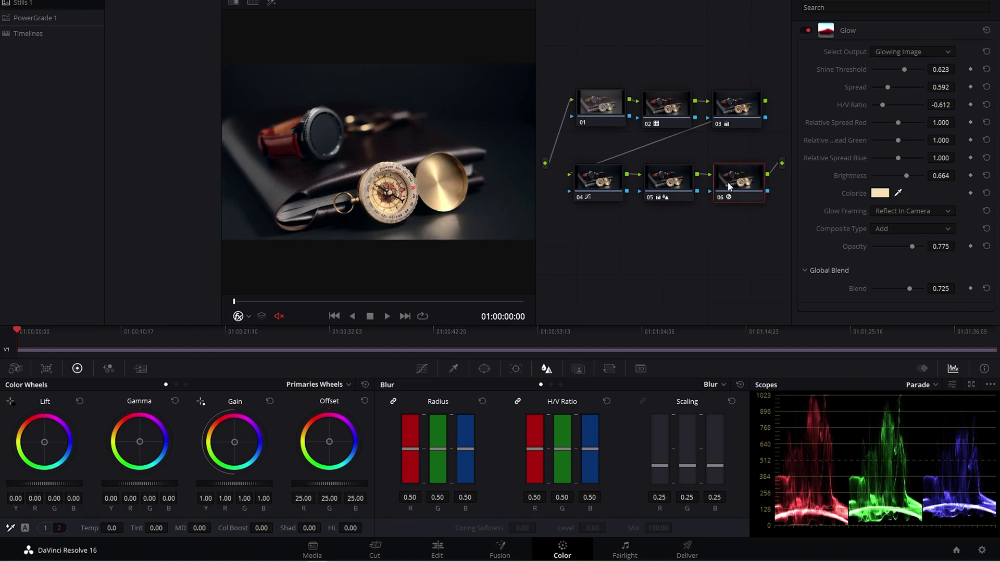
pyautogui.moveTo(727, 182); pyautogui.dragTo(723, 177)
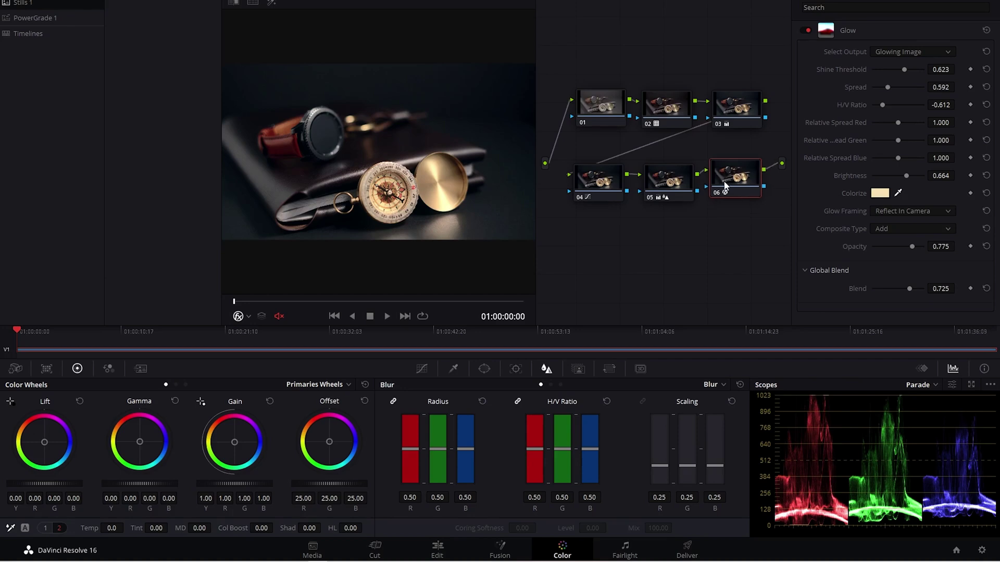
pyautogui.hotkey('shift', 's')
# Apply the Vignette effect to node 07.
pyautogui.moveTo(617, 242); pyautogui.dragTo(612, 240)
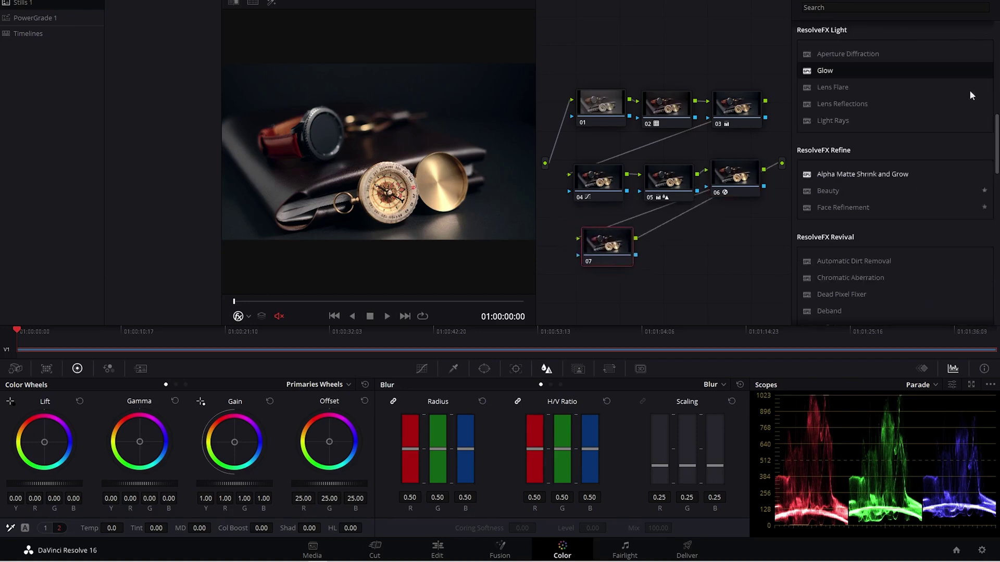
pyautogui.scroll(-5, 879, 119)
pyautogui.scroll(-10, 876, 156)
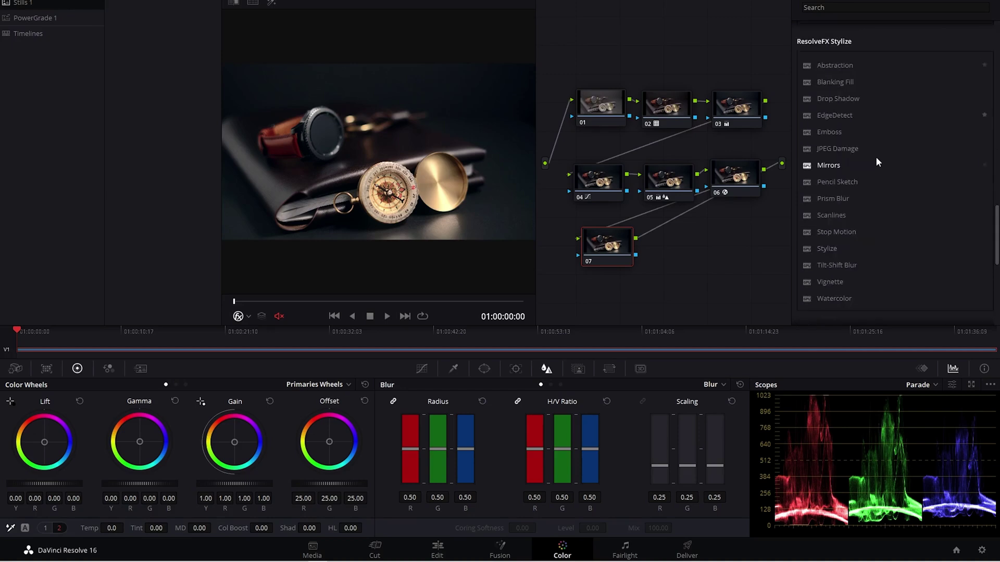
pyautogui.scroll(3, 851, 162)
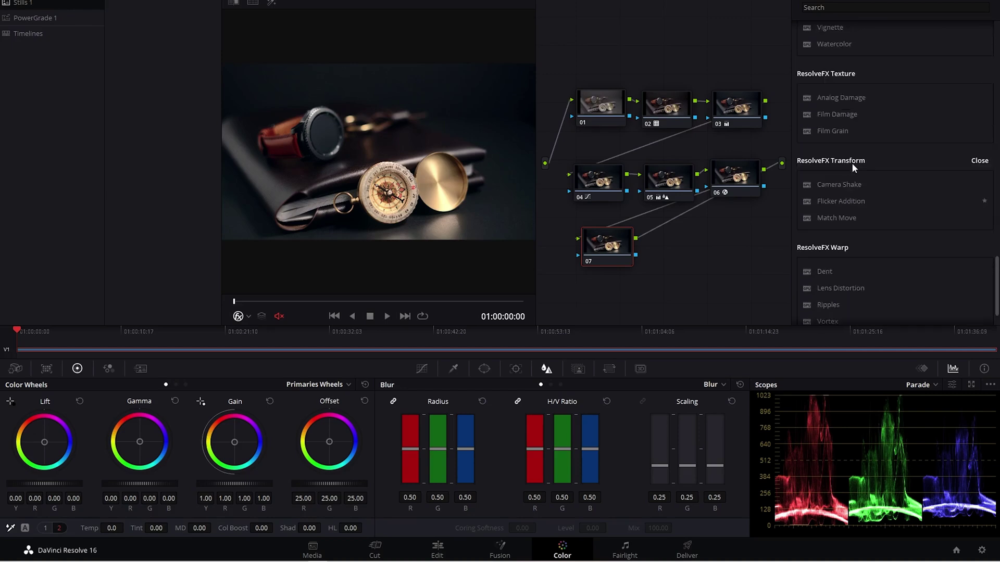
pyautogui.moveTo(841, 117); pyautogui.dragTo(613, 245)
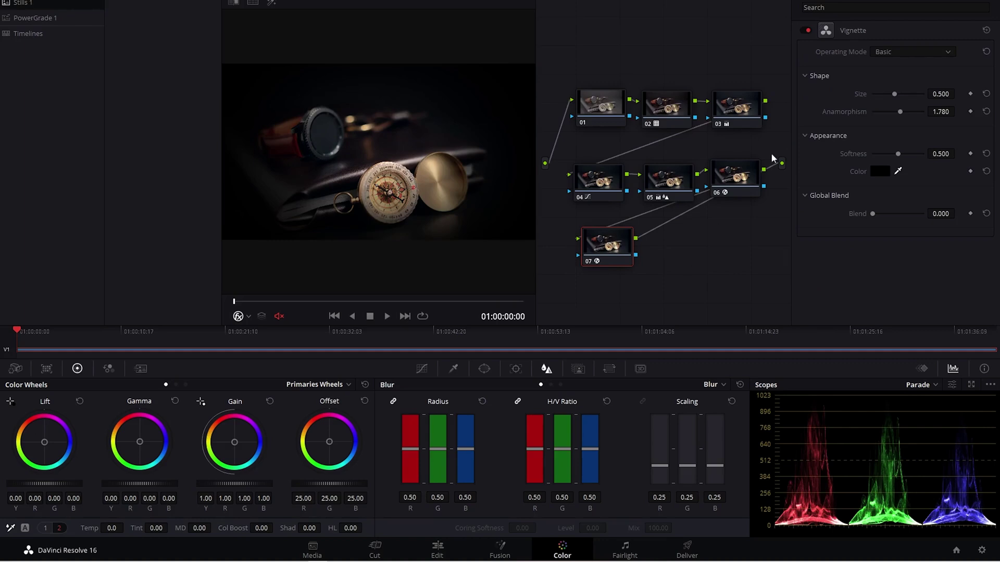
# Set the vignette to size 0.822, softness 0.826, anamorphism 1.692, blend 0.725, with a dark sampled colour.
pyautogui.moveTo(898, 154); pyautogui.dragTo(915, 156)
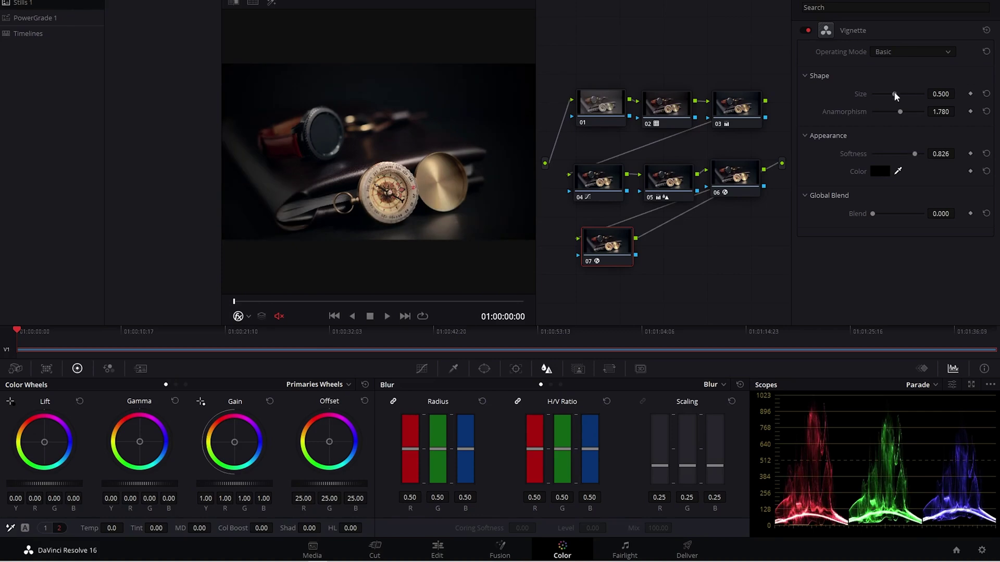
pyautogui.moveTo(895, 95)
pyautogui.mouseDown()
pyautogui.moveTo(923, 94)
pyautogui.moveTo(886, 118)
pyautogui.moveTo(899, 112)
pyautogui.mouseUp()
pyautogui.moveTo(873, 213); pyautogui.dragTo(908, 213)
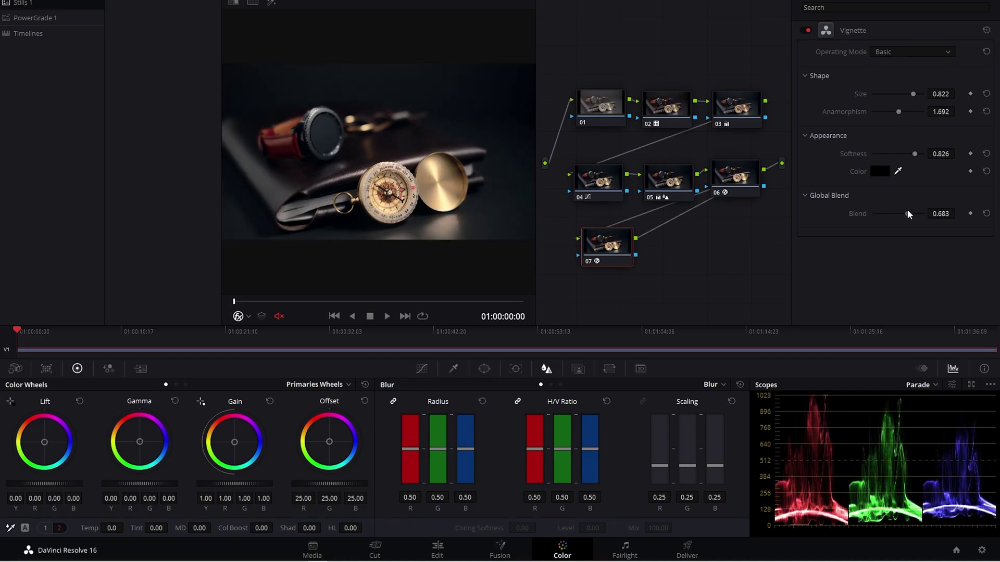
pyautogui.moveTo(908, 214); pyautogui.dragTo(910, 214)
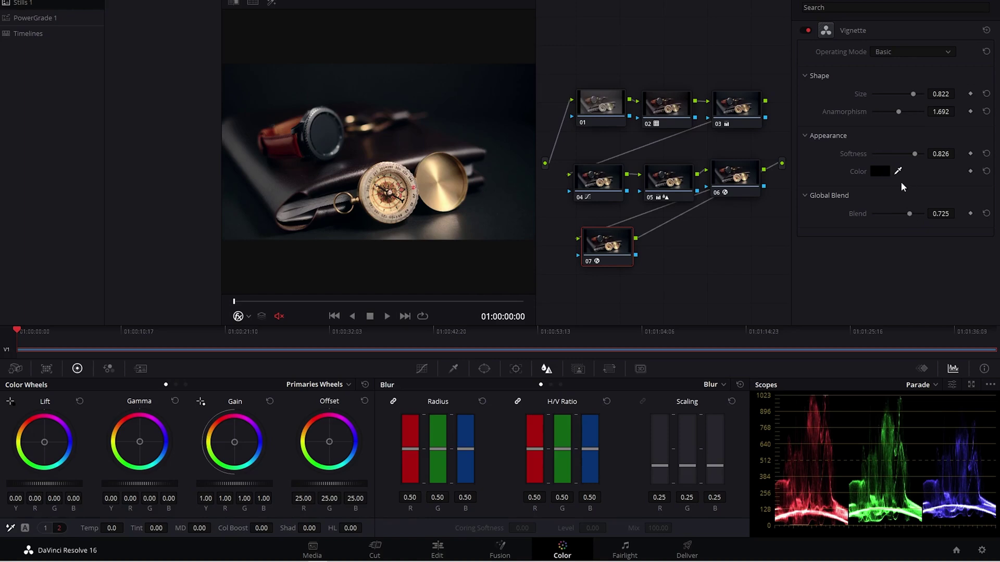
pyautogui.click(898, 172)
pyautogui.click(525, 115)
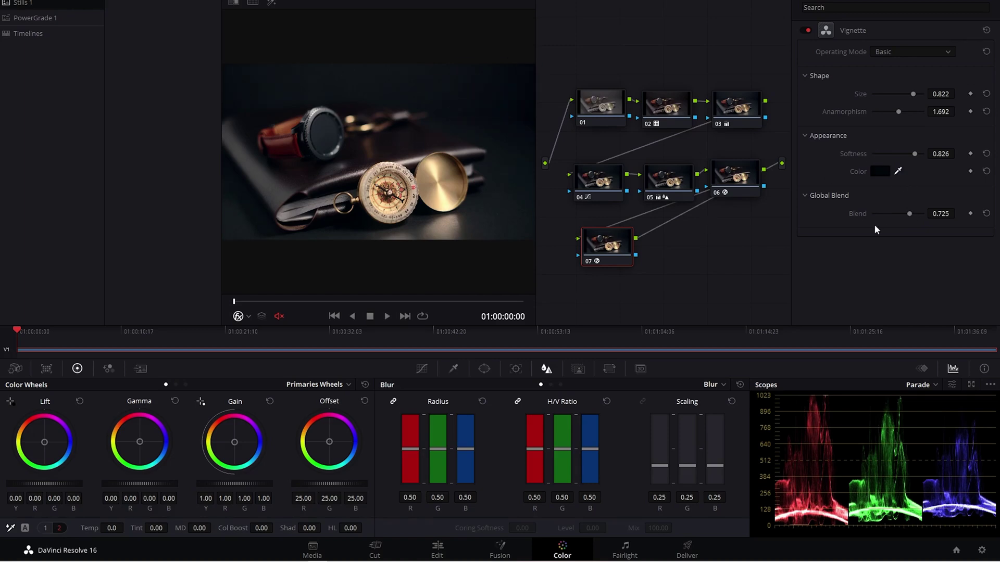
# Compare the vignette on and off, reposition node 07, and add node 08 after it.
pyautogui.click(807, 31)
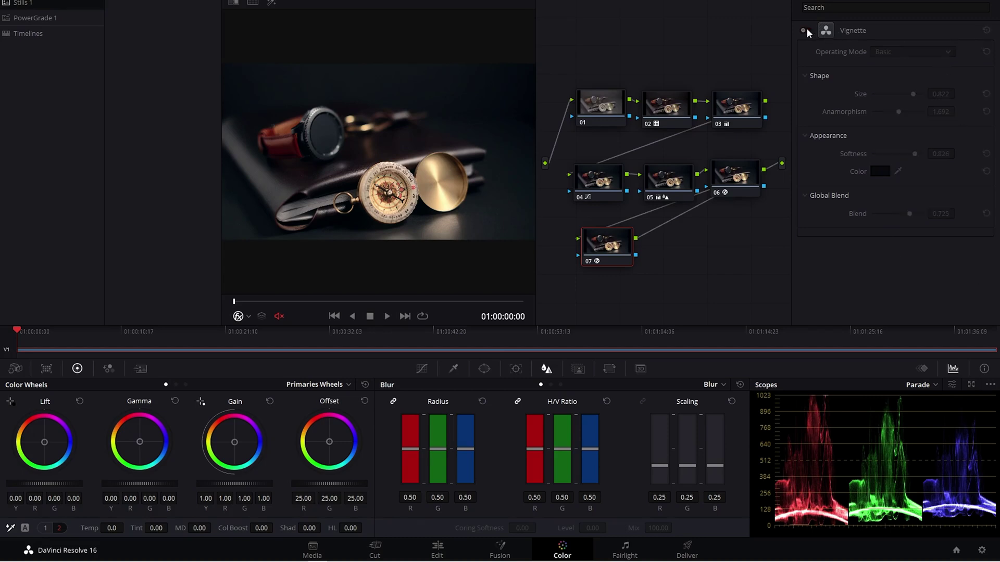
pyautogui.click(806, 30)
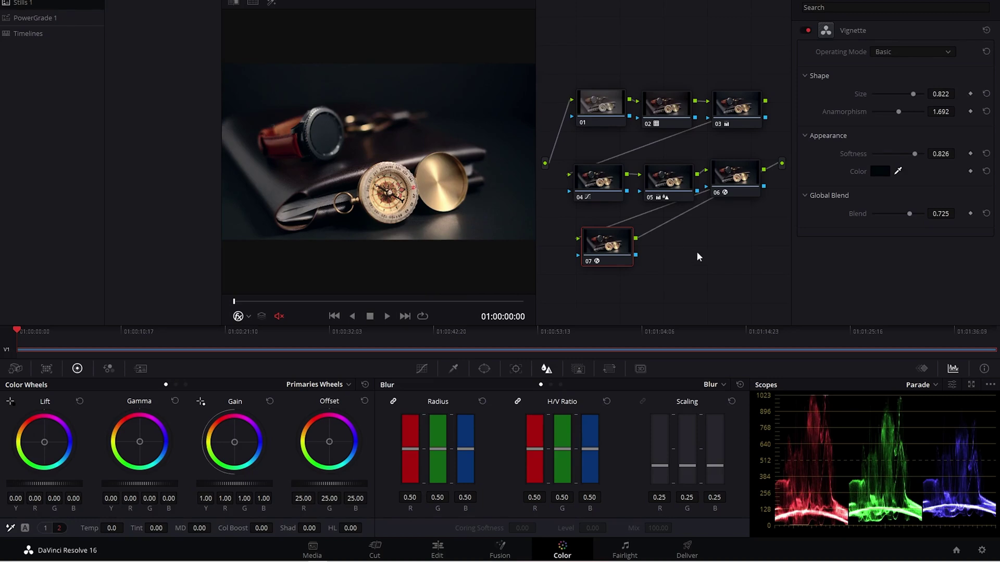
pyautogui.moveTo(618, 250); pyautogui.dragTo(607, 258)
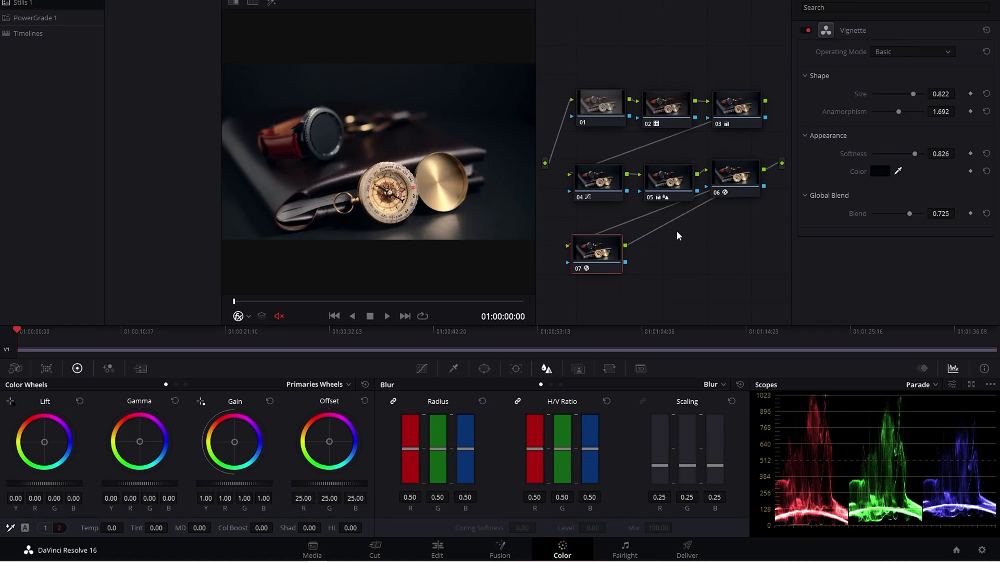
pyautogui.hotkey('alt', 's')
pyautogui.moveTo(668, 254); pyautogui.dragTo(680, 255)
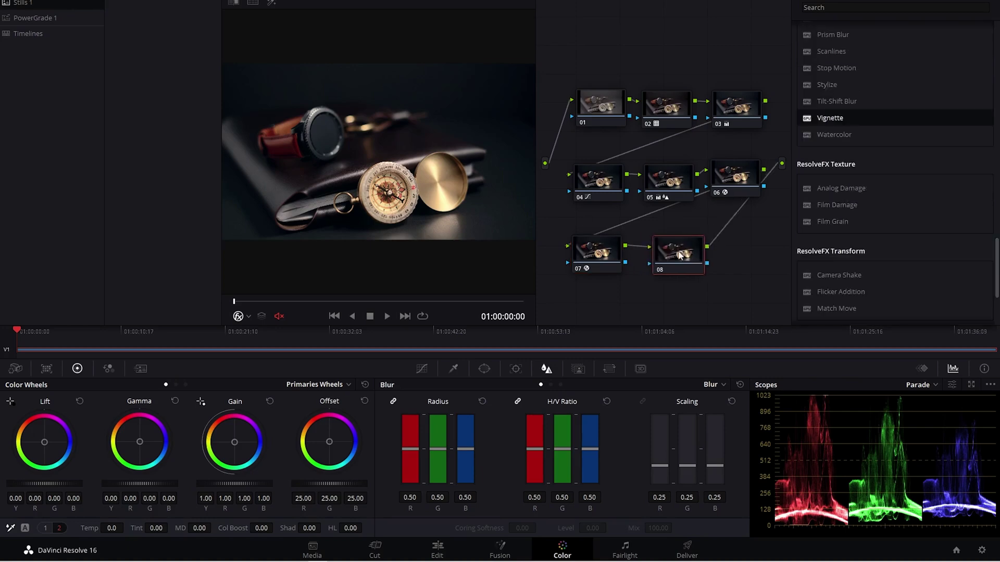
# Key the compass highlights with the Qualifier on node 08 and set Offset to 17.72/24.91/28.32.
pyautogui.click(461, 368)
pyautogui.click(405, 160)
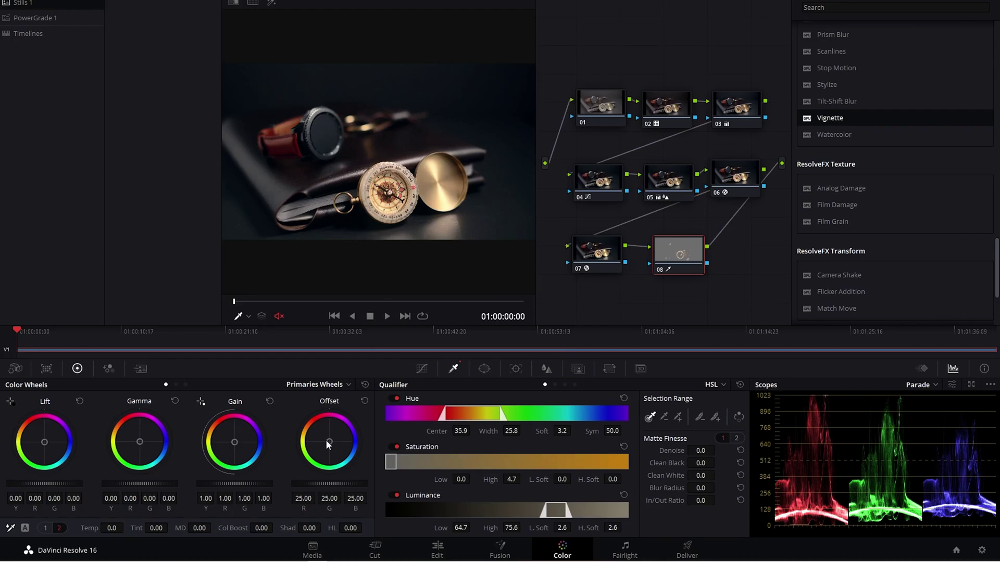
pyautogui.moveTo(327, 440); pyautogui.dragTo(331, 444)
pyautogui.moveTo(332, 445); pyautogui.dragTo(330, 445)
pyautogui.moveTo(331, 444); pyautogui.dragTo(331, 444)
# Toggle node 08 off and on to compare the highlight fix.
pyautogui.click(659, 268)
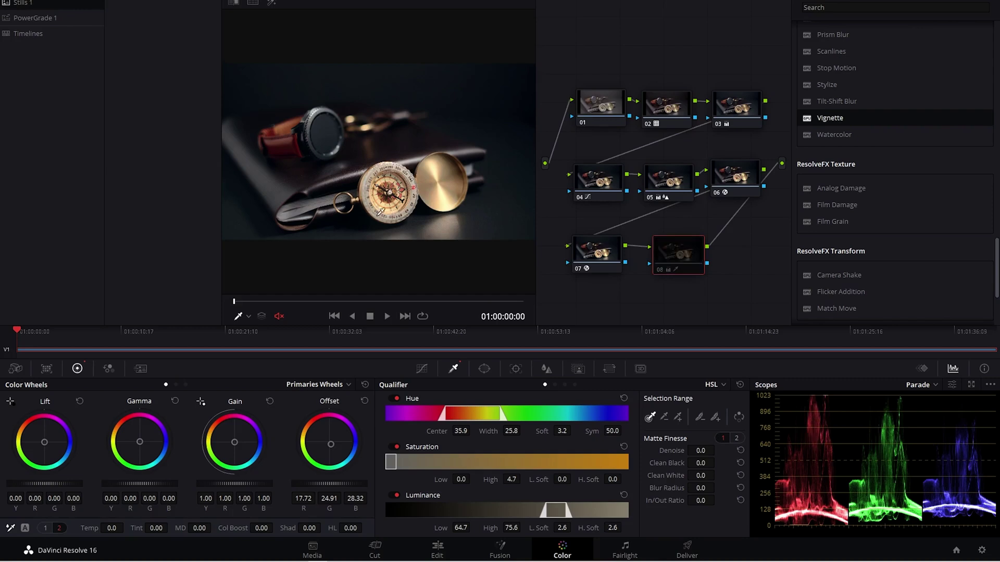
pyautogui.click(662, 267)
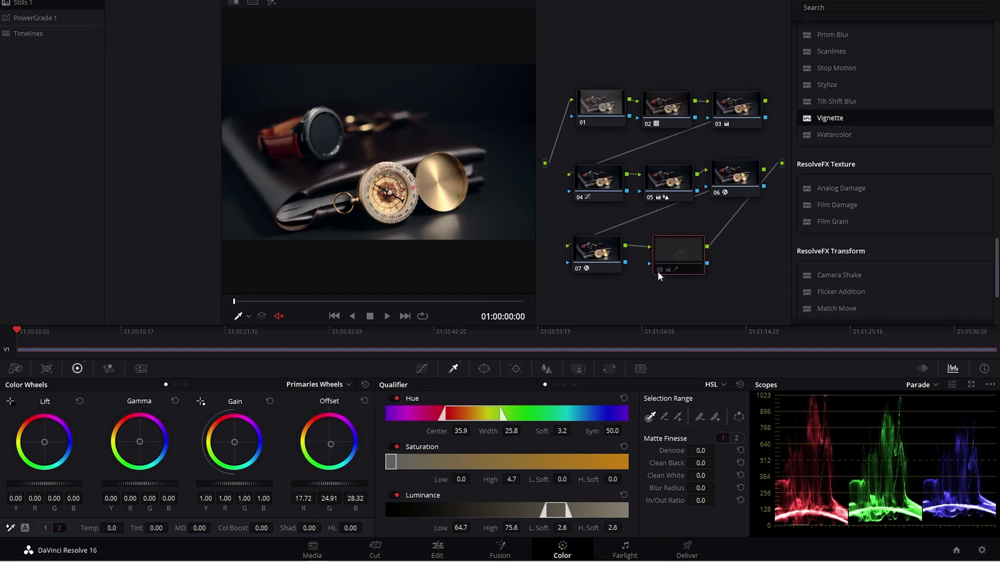
pyautogui.click(542, 370)
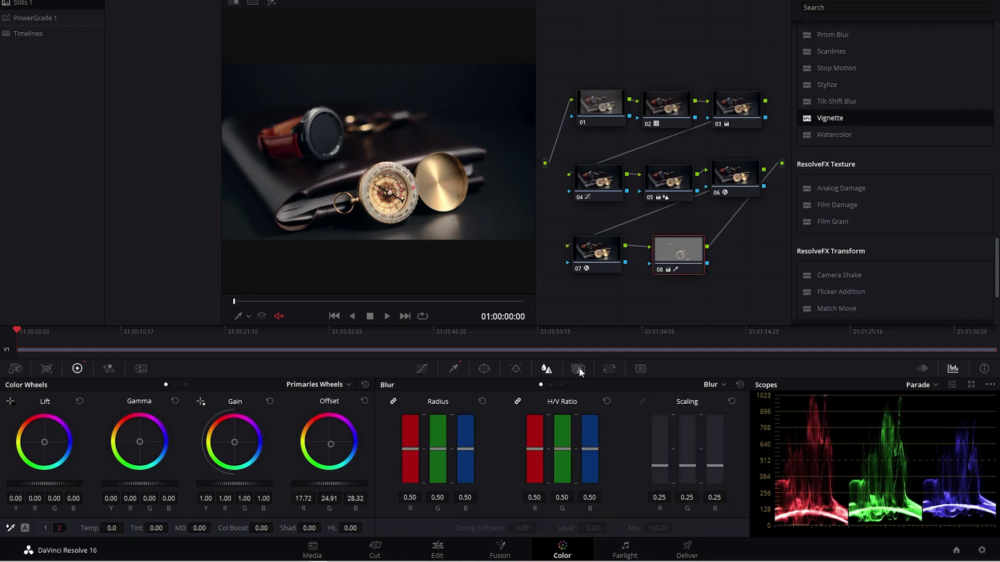
# Preview node 08's qualifier matte in Highlight mode and nudge the node slightly up-left.
pyautogui.click(563, 368)
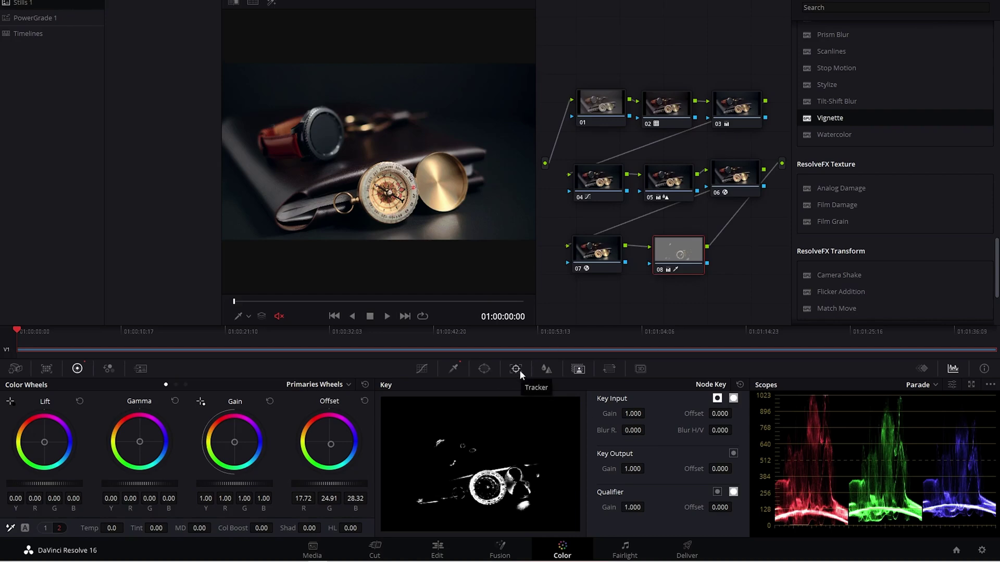
pyautogui.click(452, 369)
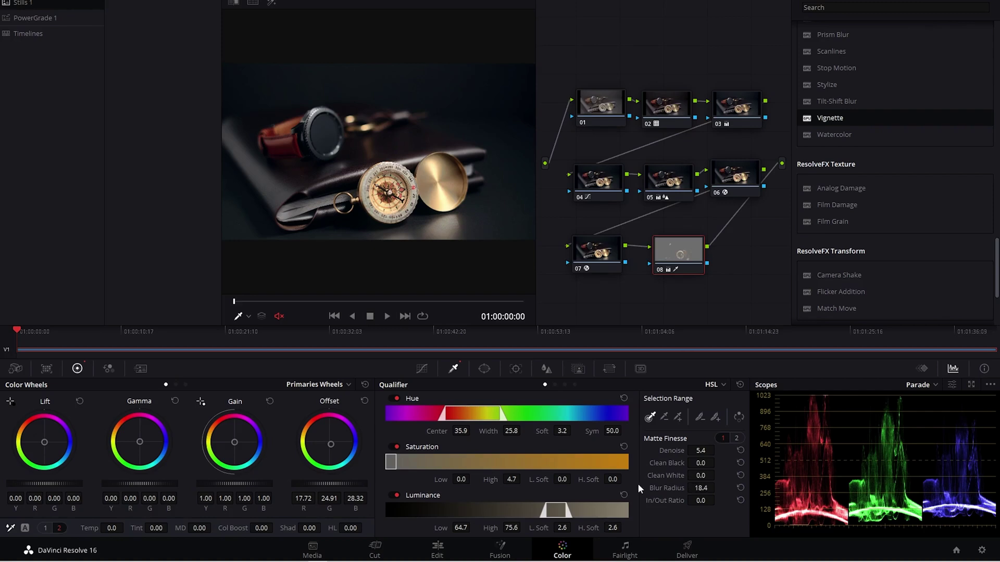
pyautogui.hotkey('shift', 'h')
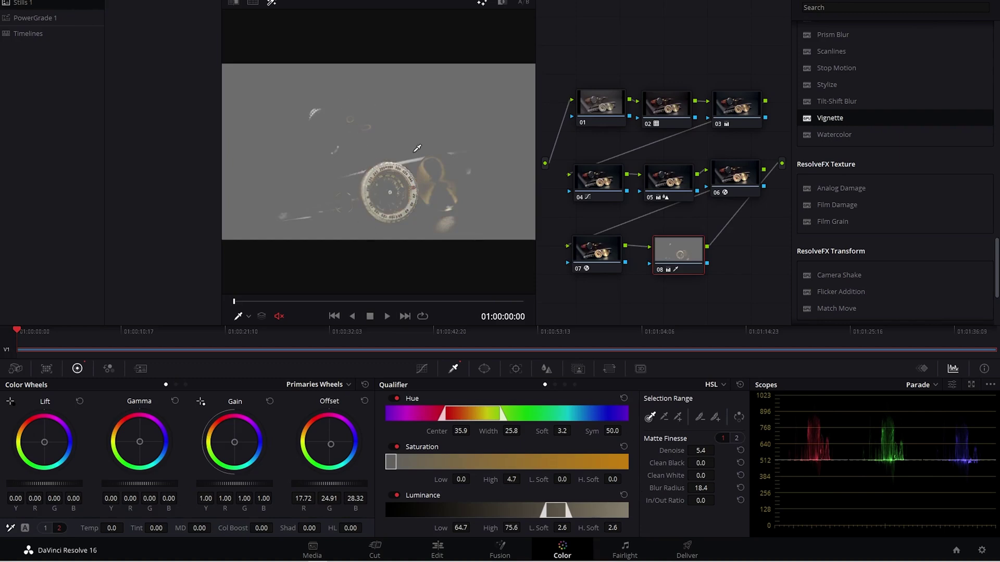
pyautogui.moveTo(656, 248); pyautogui.dragTo(652, 243)
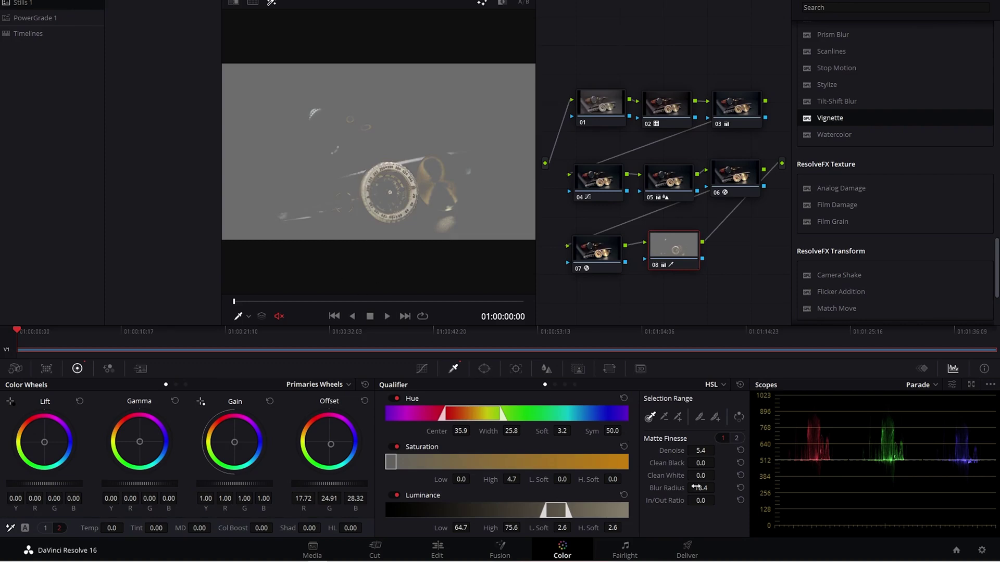
# Refine the matte to blur radius 37.9 and luminance 67.7–74.3, raise saturation, then exit Highlight.
pyautogui.moveTo(700, 488); pyautogui.dragTo(721, 488)
pyautogui.moveTo(566, 509)
pyautogui.mouseDown()
pyautogui.moveTo(604, 509)
pyautogui.moveTo(562, 506)
pyautogui.moveTo(552, 515)
pyautogui.mouseUp()
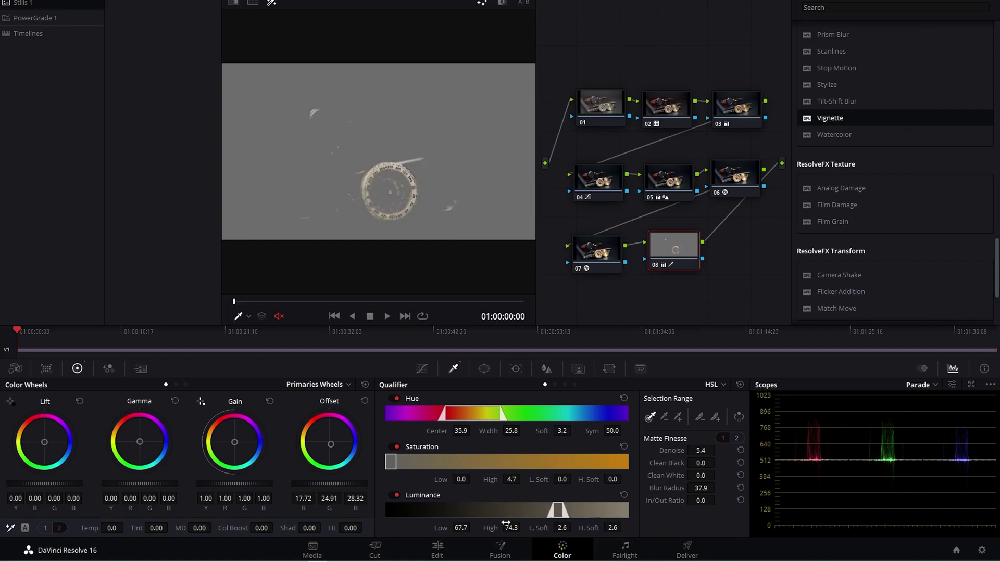
pyautogui.moveTo(562, 528); pyautogui.dragTo(574, 526)
pyautogui.moveTo(390, 462); pyautogui.dragTo(390, 464)
pyautogui.hotkey('shift', 'h')
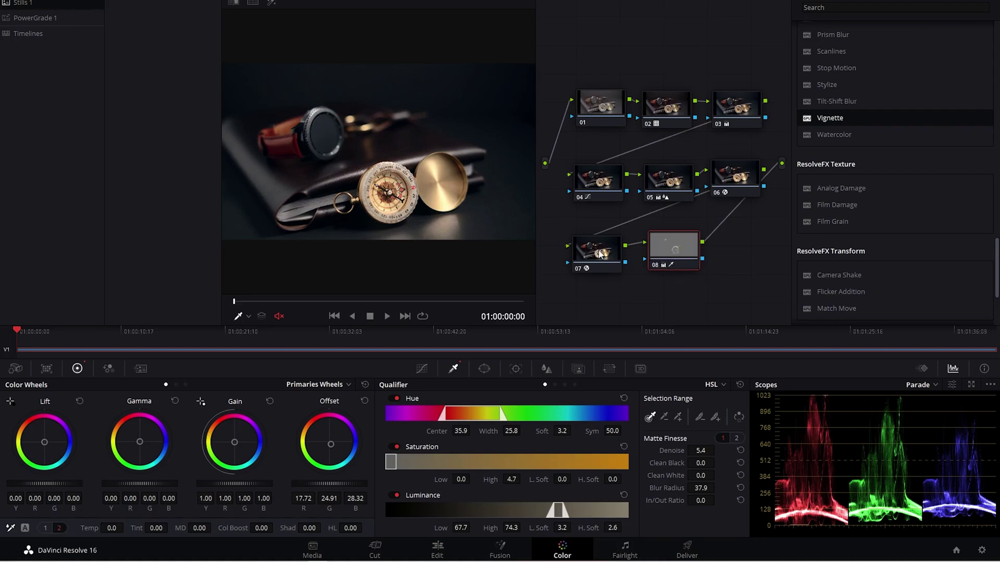
pyautogui.click(726, 187)
# Enable glow node 06 and lower its Shine Threshold to 0.479.
pyautogui.click(713, 195)
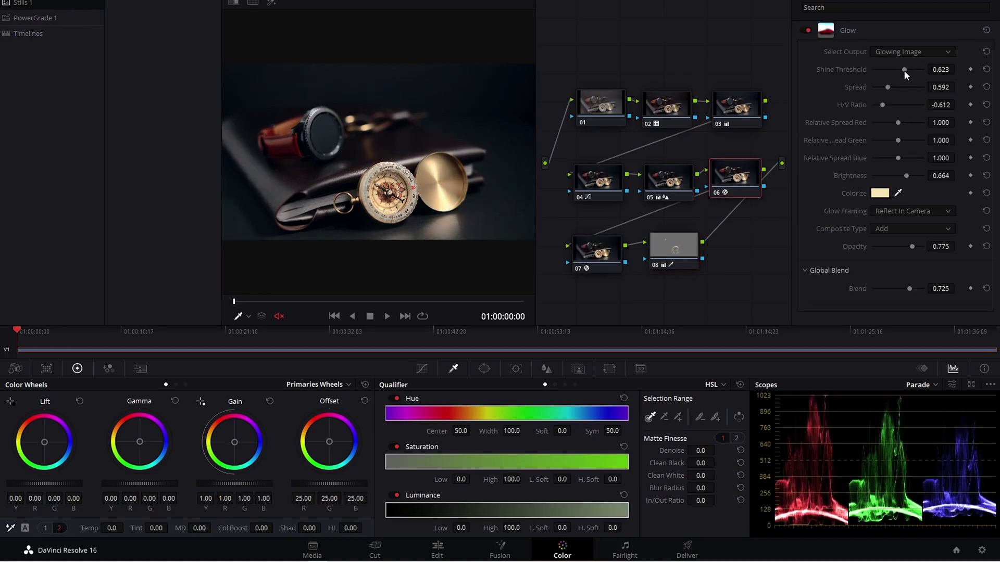
pyautogui.moveTo(903, 70); pyautogui.dragTo(897, 69)
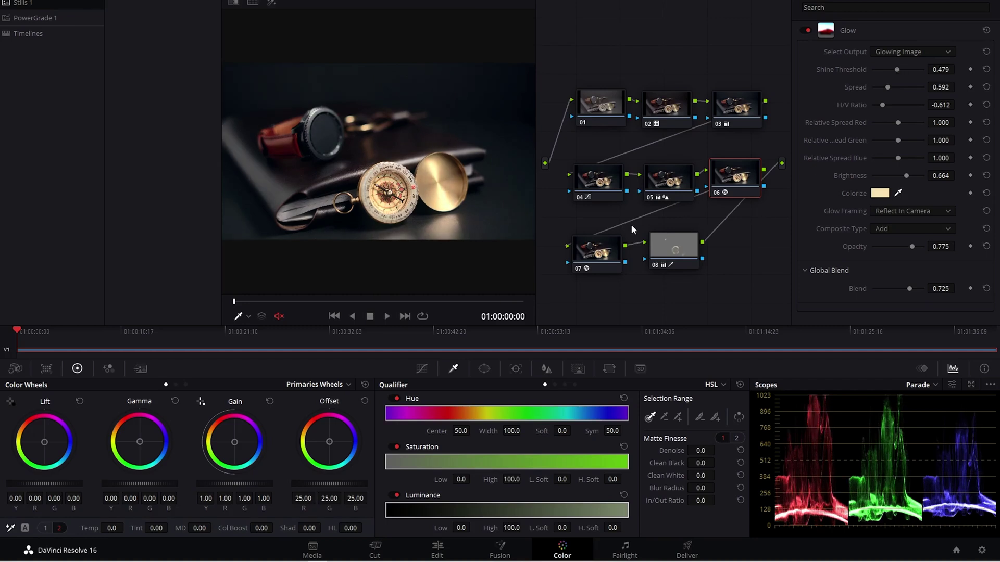
pyautogui.click(591, 103)
pyautogui.click(682, 240)
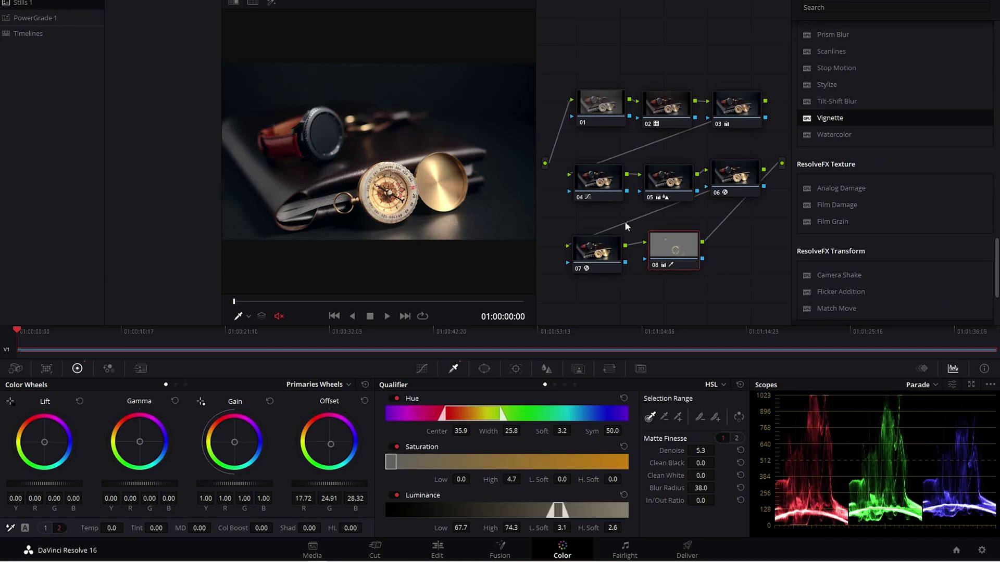
# Disable nodes 08, 04, 07, 05, 06, 03 and 02 in turn to compare against the ungraded base.
pyautogui.hotkey('ctrl', 'd')
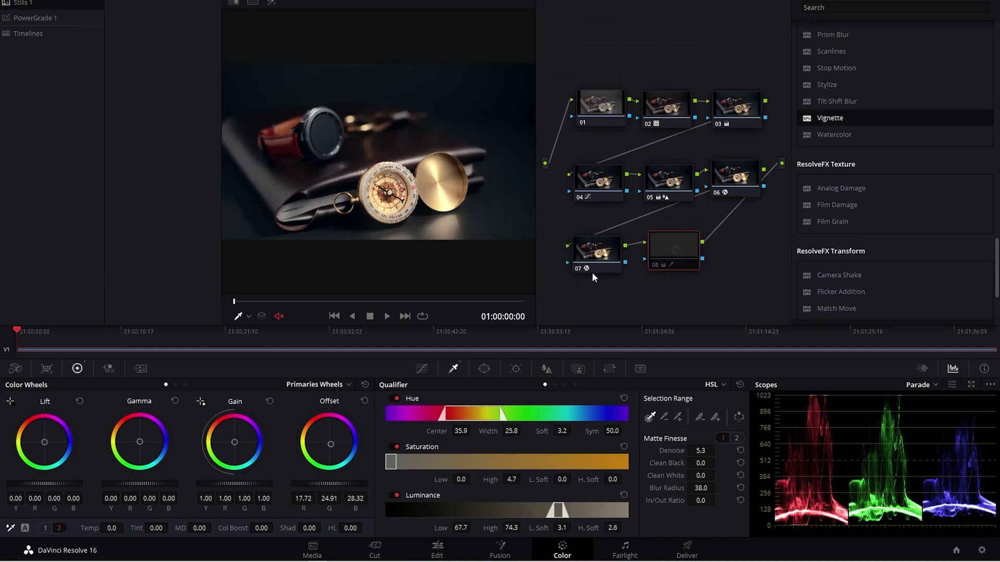
pyautogui.click(581, 267)
pyautogui.click(579, 197)
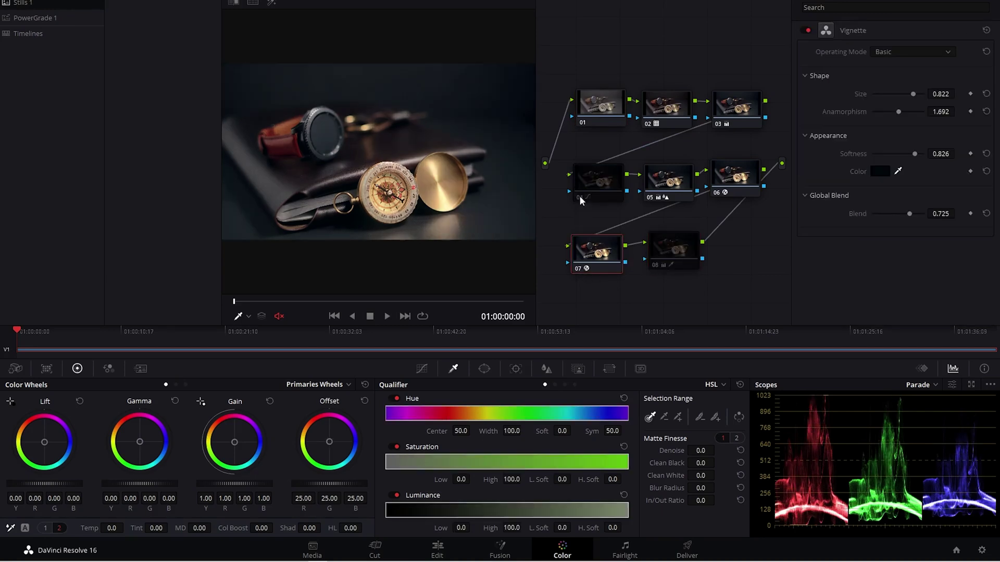
pyautogui.click(579, 269)
pyautogui.click(649, 197)
pyautogui.click(717, 192)
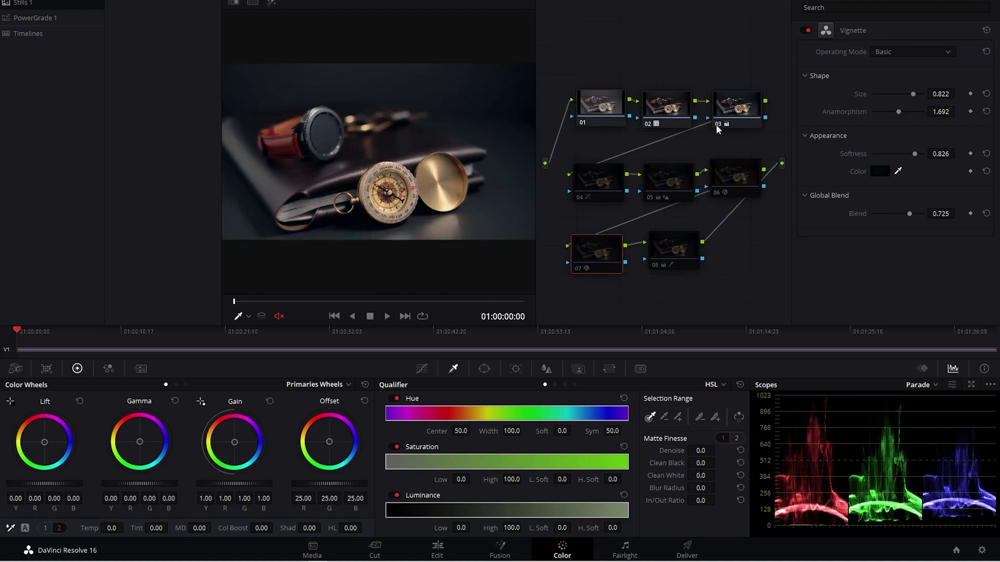
pyautogui.click(718, 124)
pyautogui.click(656, 124)
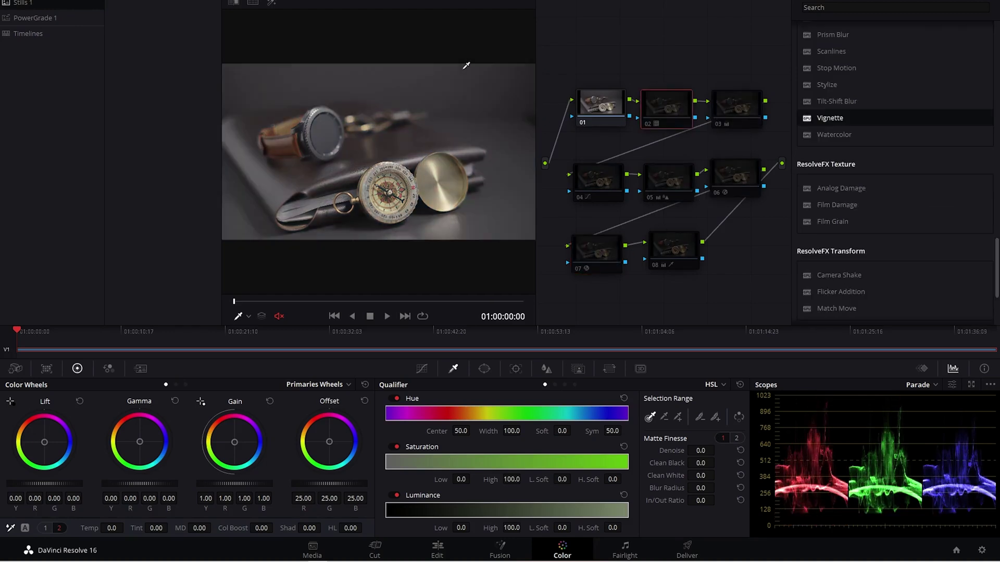
# Re-enable nodes 02 through 08, toggling nodes 05 and 07 again for comparison.
pyautogui.click(648, 121)
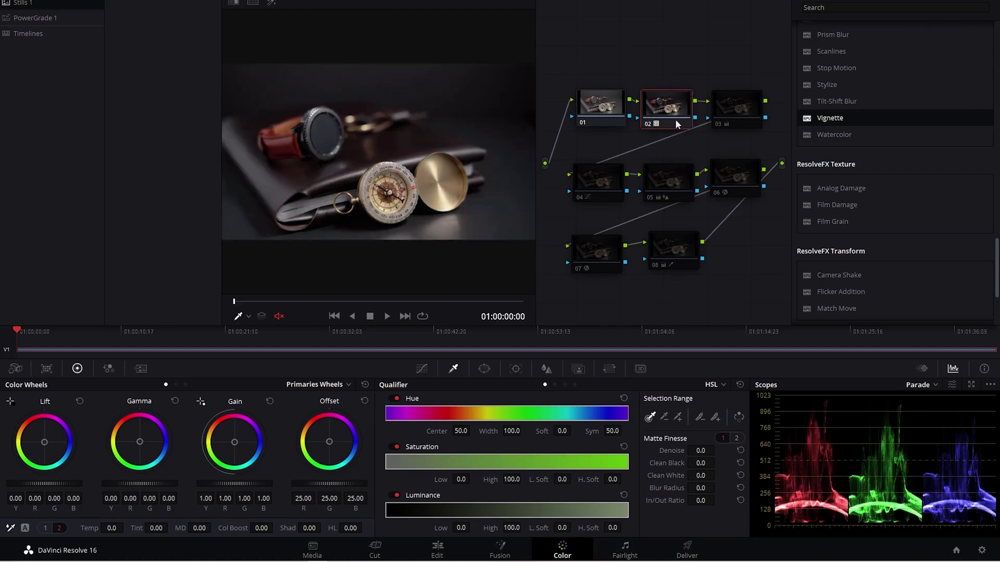
pyautogui.click(718, 124)
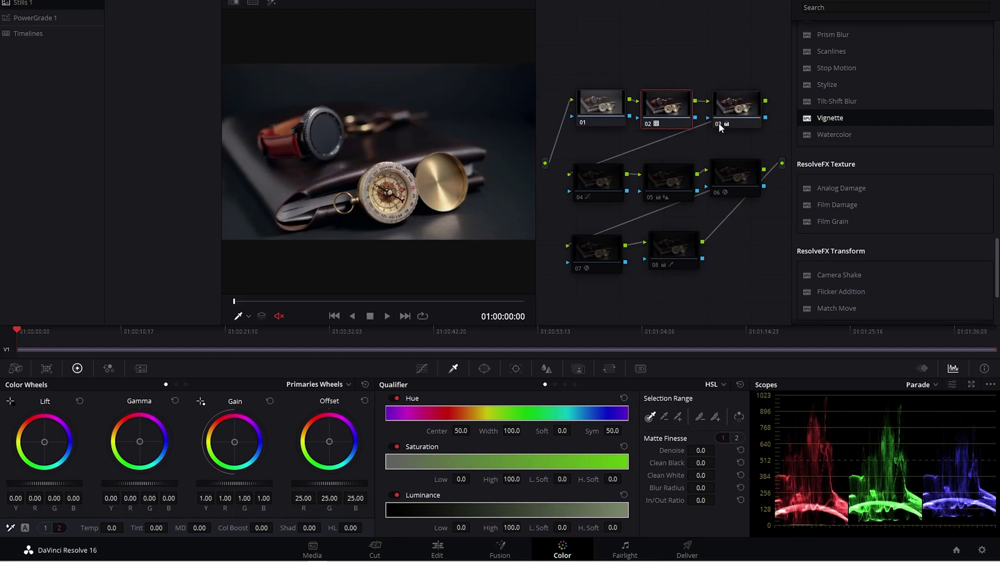
pyautogui.click(579, 198)
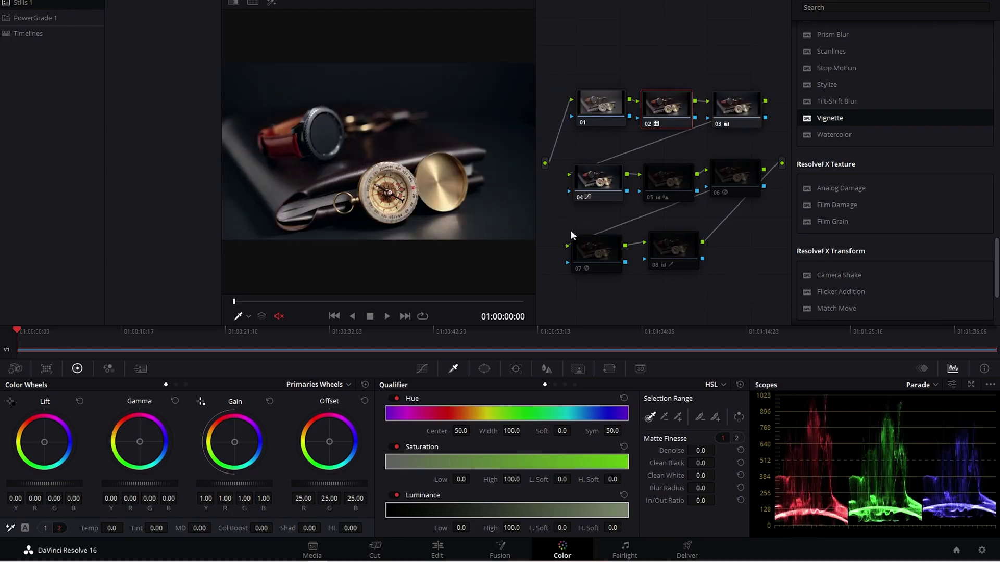
pyautogui.click(648, 197)
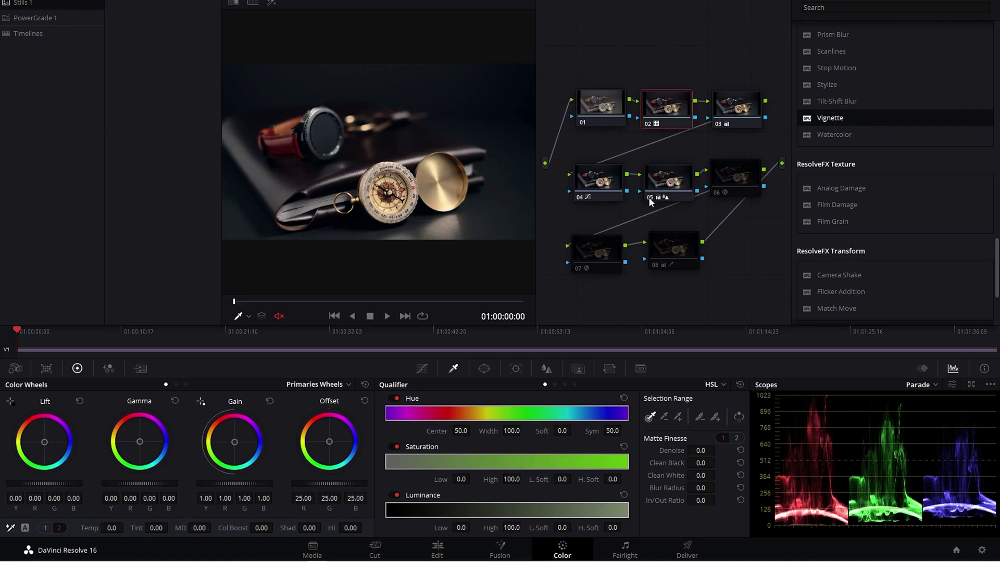
pyautogui.click(648, 197)
pyautogui.click(648, 197)
pyautogui.click(717, 191)
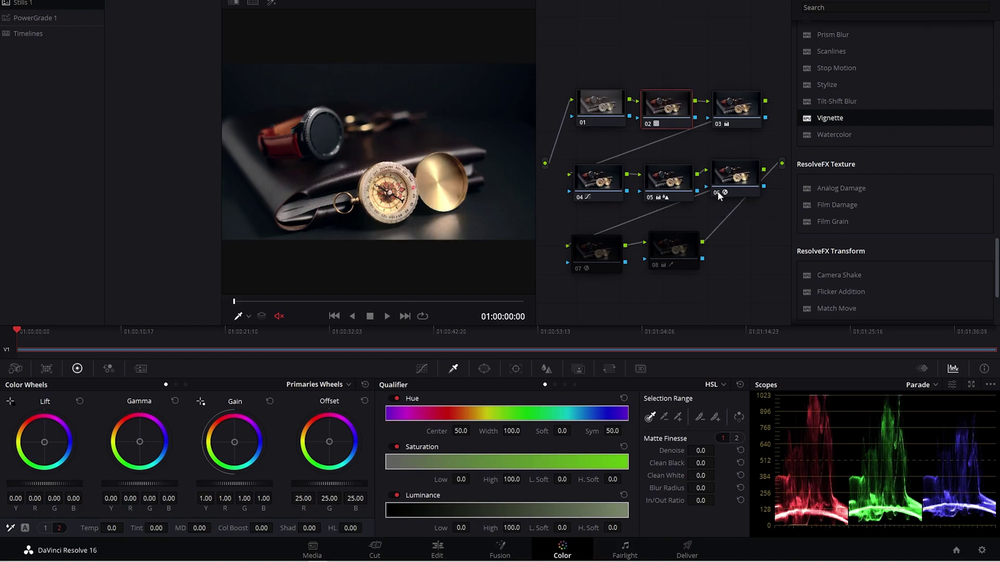
pyautogui.click(577, 270)
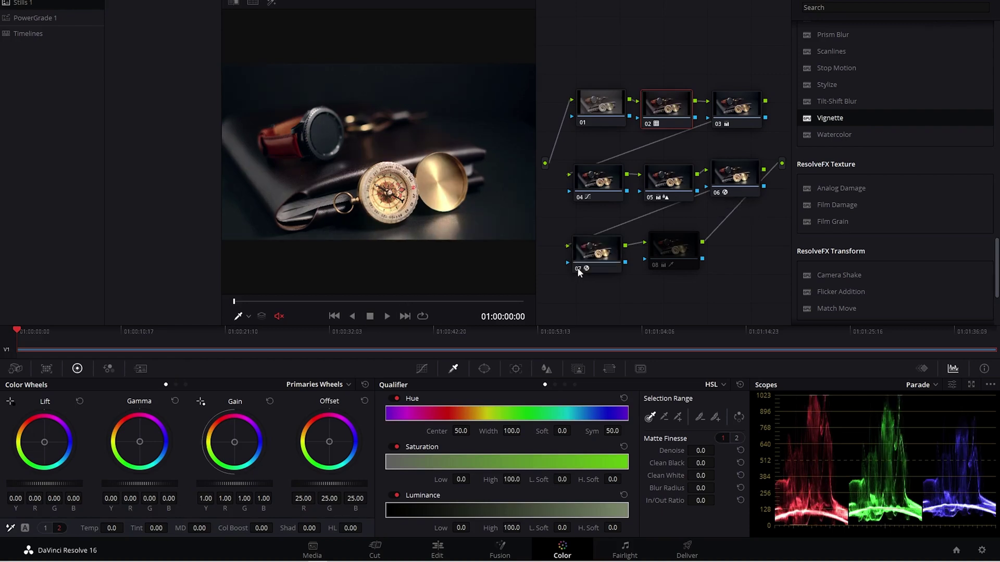
pyautogui.click(579, 270)
pyautogui.click(694, 239)
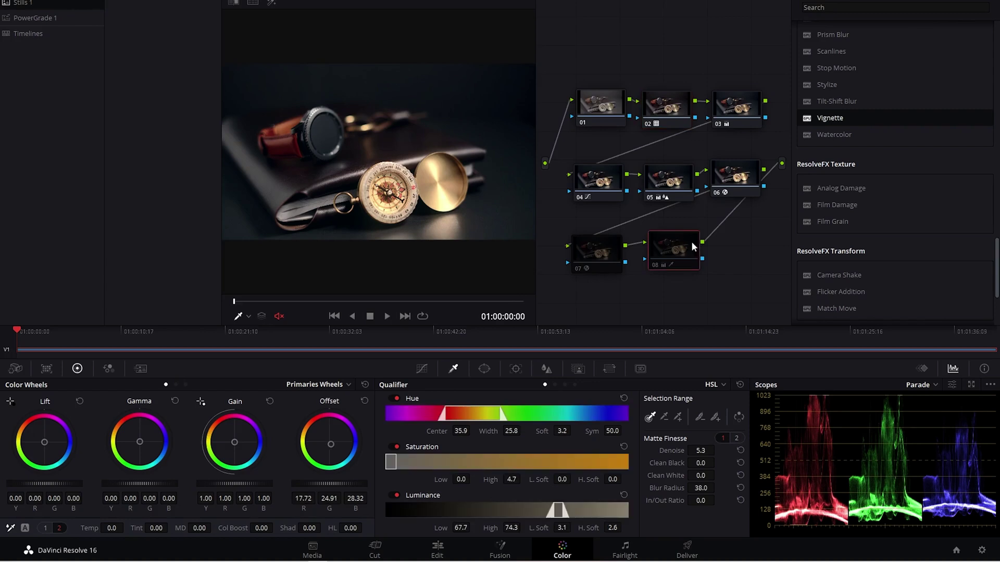
pyautogui.click(655, 265)
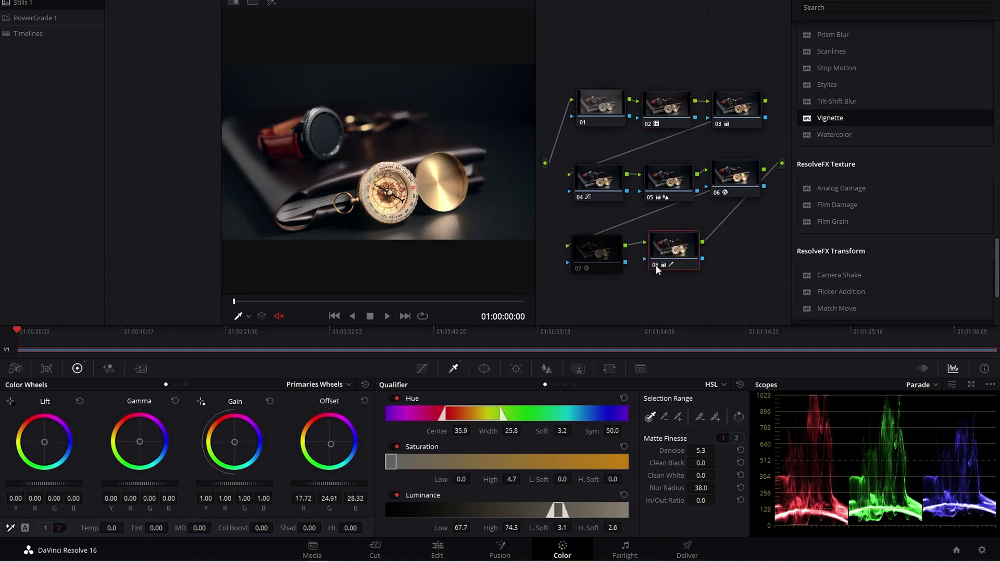
pyautogui.click(576, 270)
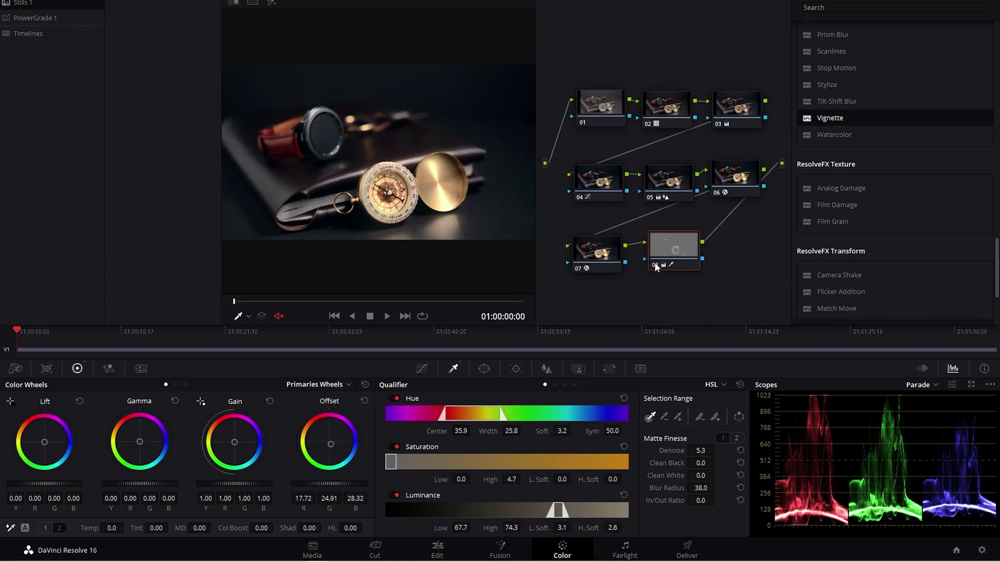
# Tidy the node graph by moving node 08 and vignette node 07 right and down.
pyautogui.moveTo(655, 266)
pyautogui.moveTo(677, 247); pyautogui.dragTo(690, 251)
pyautogui.click(596, 253)
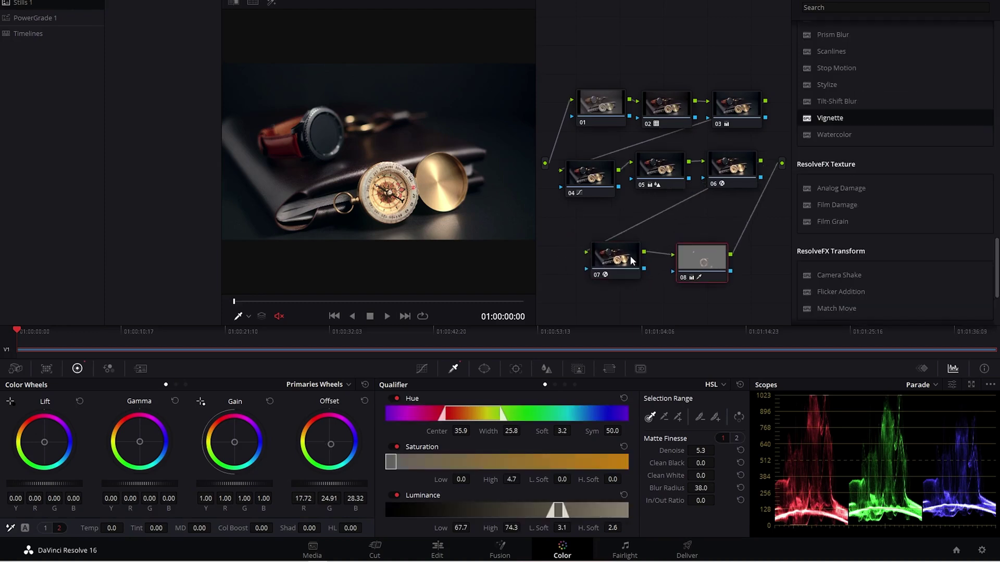
pyautogui.moveTo(611, 254); pyautogui.dragTo(645, 265)
pyautogui.click(718, 184)
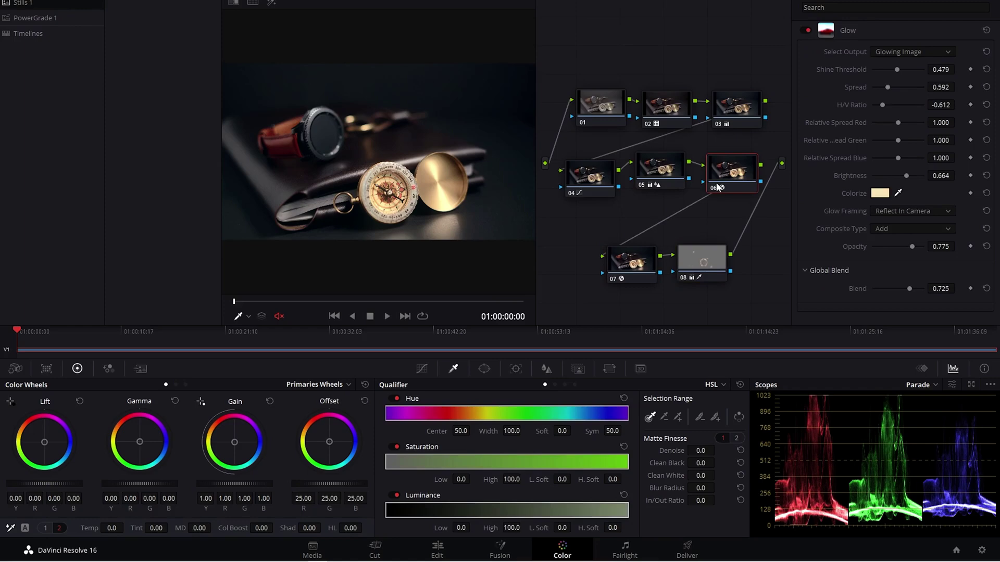